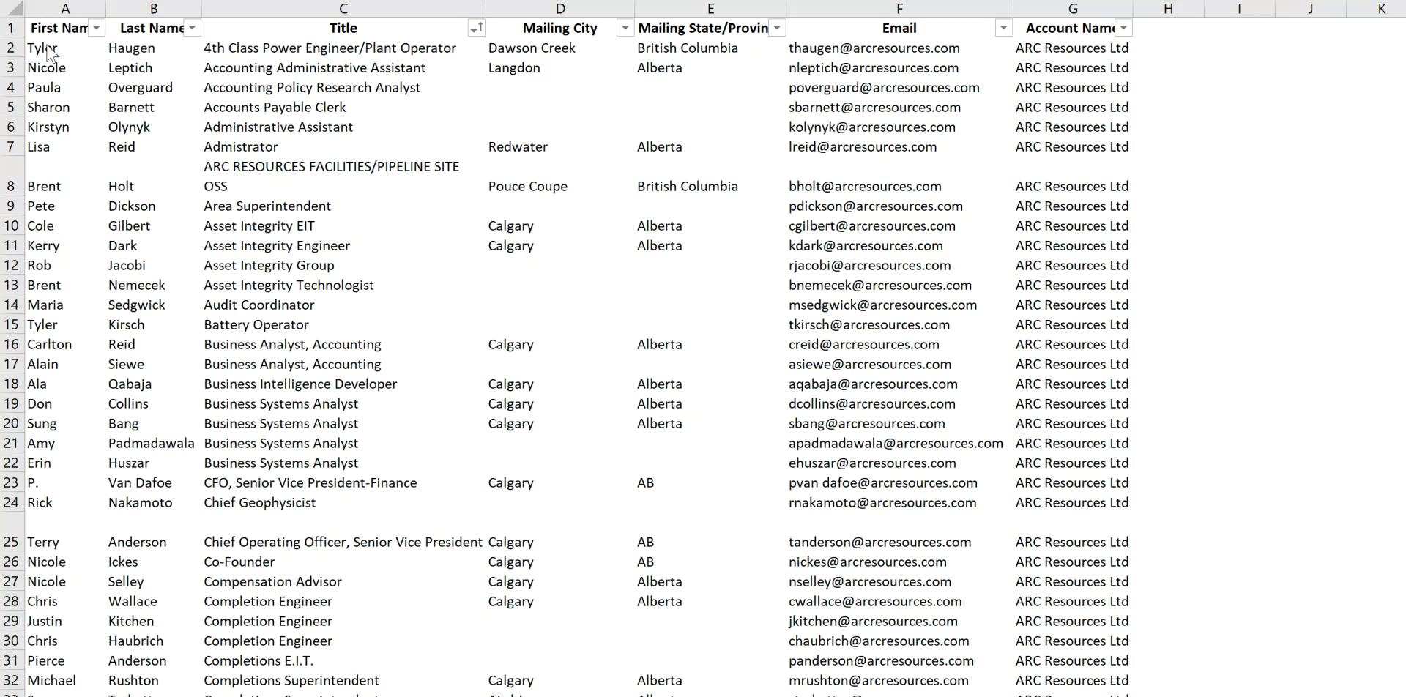
# Freeze the top row of the sheet so the column headings stay in view.
pyautogui.click(6, 31)
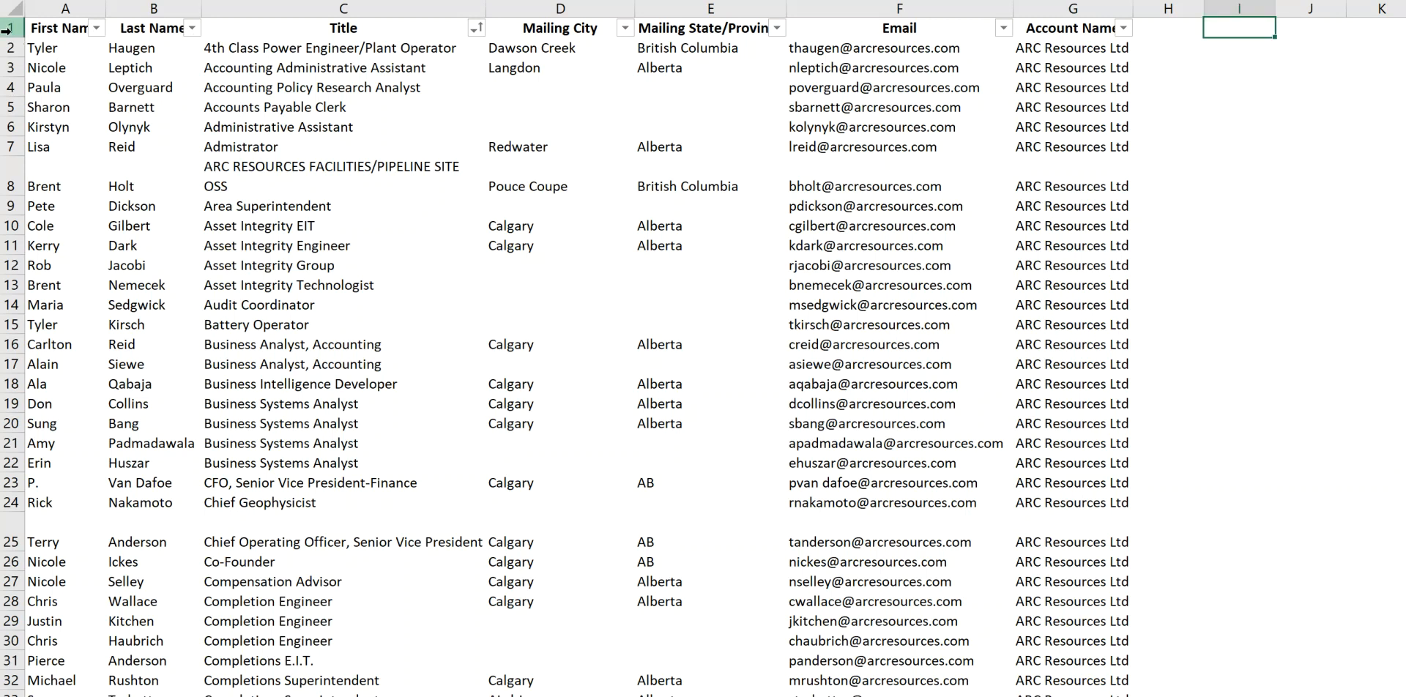
pyautogui.click(5, 29)
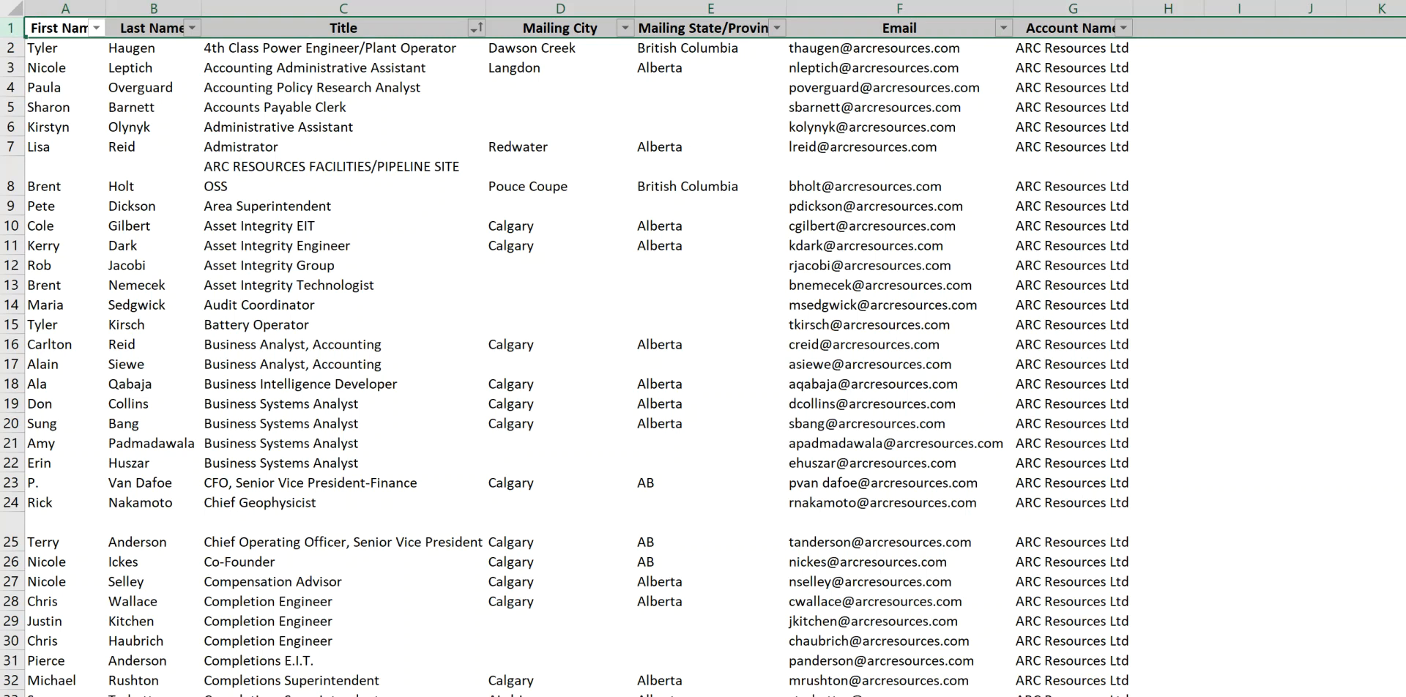
pyautogui.hotkey('alt', 'w')
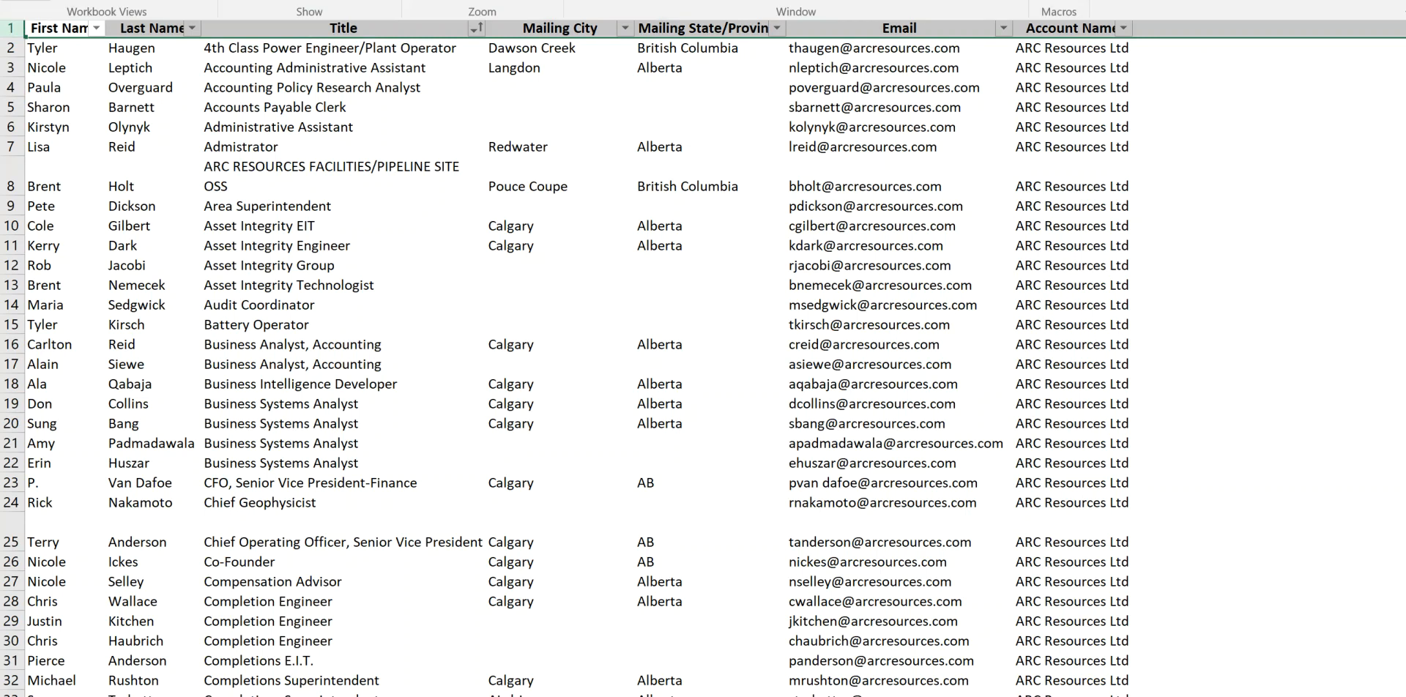
pyautogui.moveTo(888, 0)
pyautogui.mouseDown()
pyautogui.moveTo(937, 1)
pyautogui.moveTo(887, 100)
pyautogui.mouseUp()
pyautogui.click(11, 28)
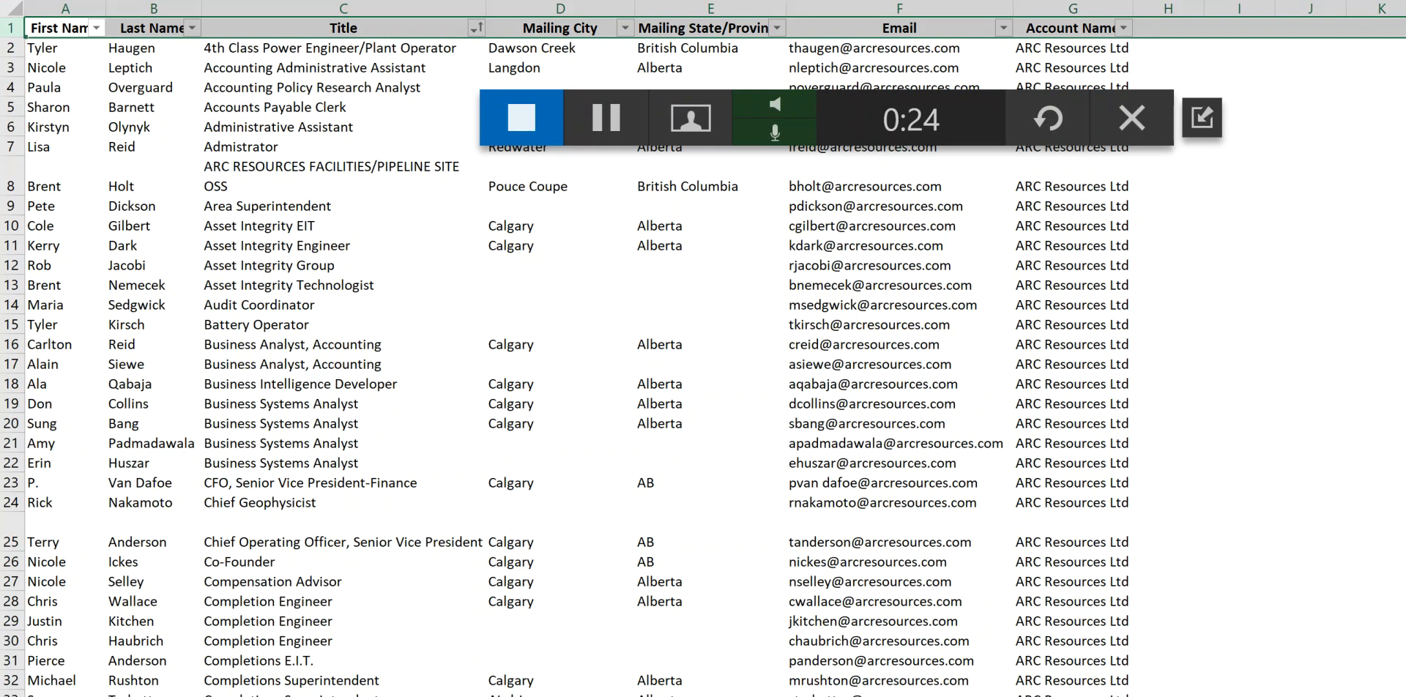
pyautogui.hotkey('alt', 'w')
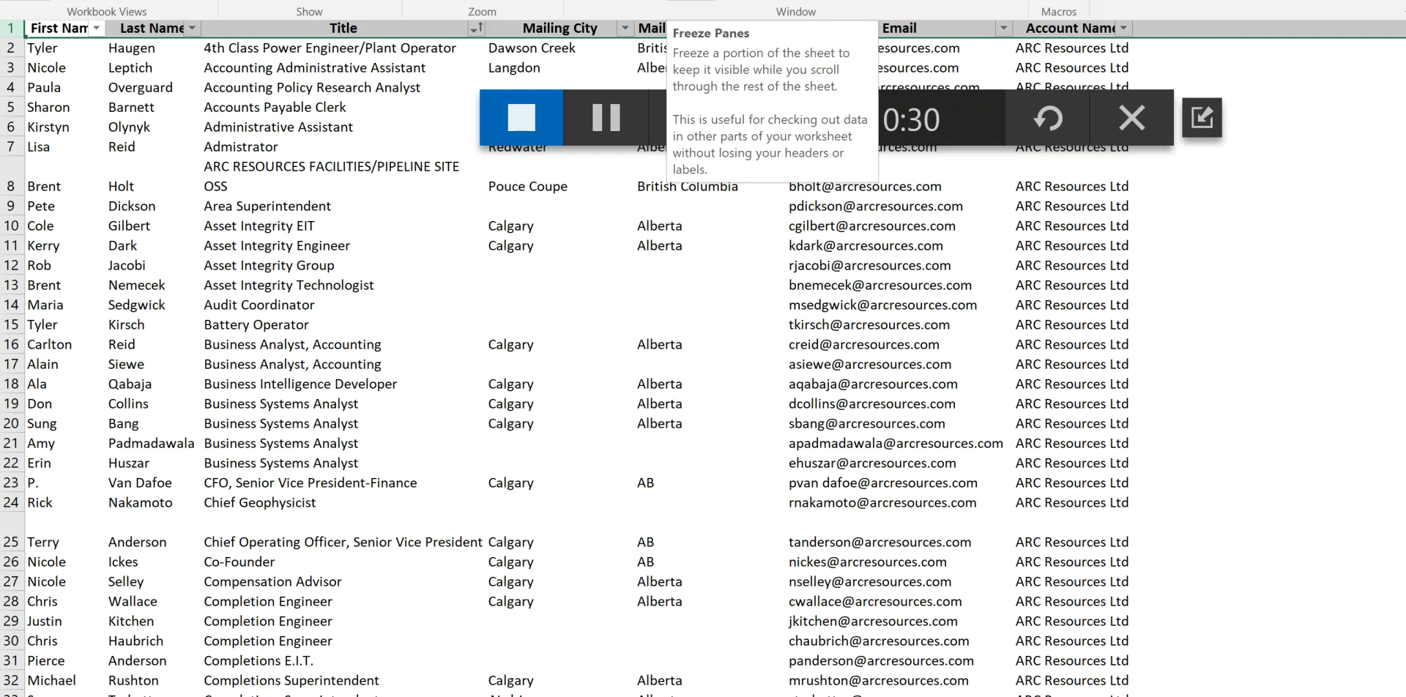
pyautogui.click(681, 0)
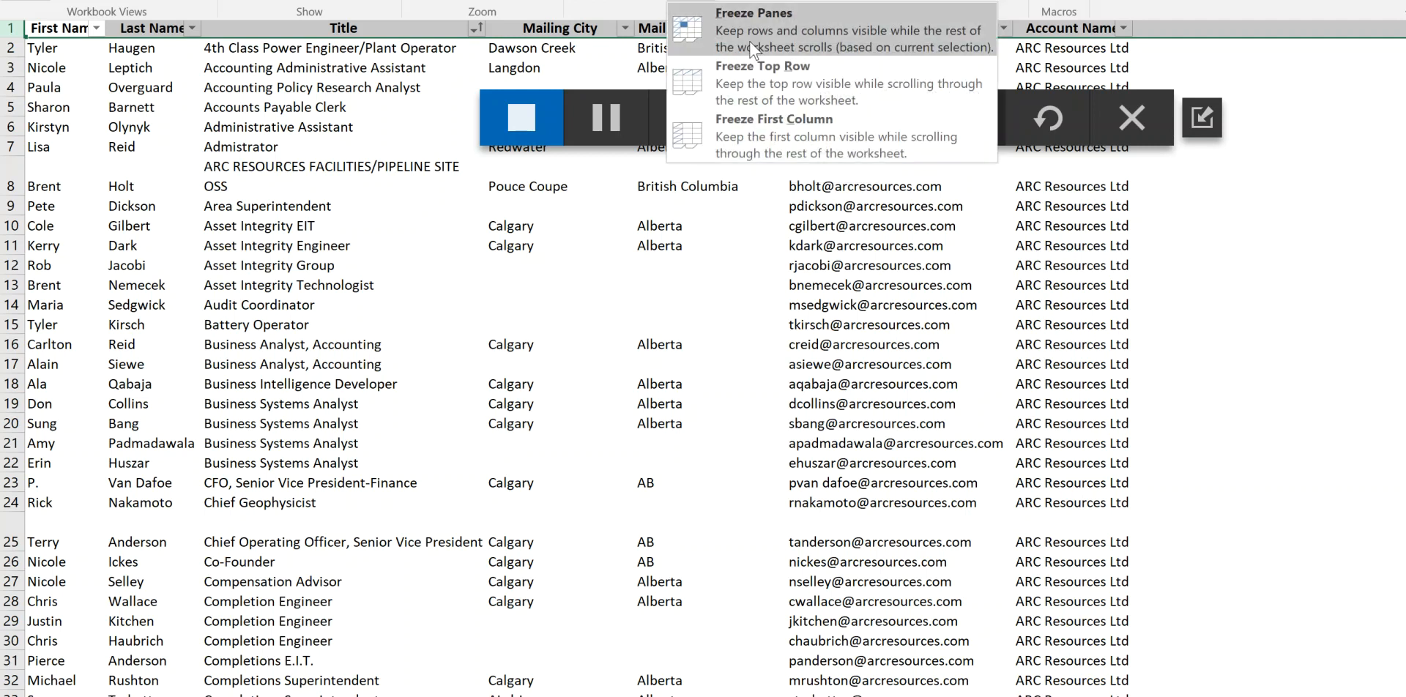
pyautogui.click(758, 82)
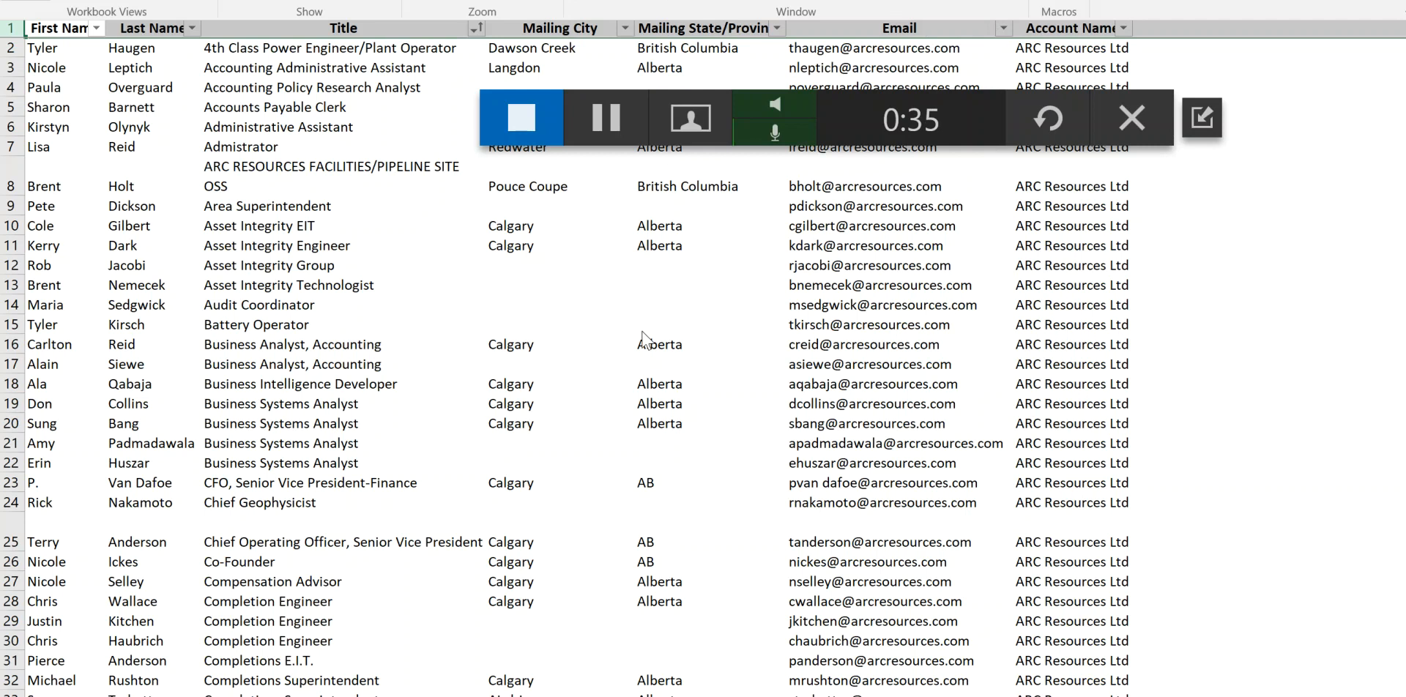
pyautogui.moveTo(846, 99); pyautogui.dragTo(754, 16)
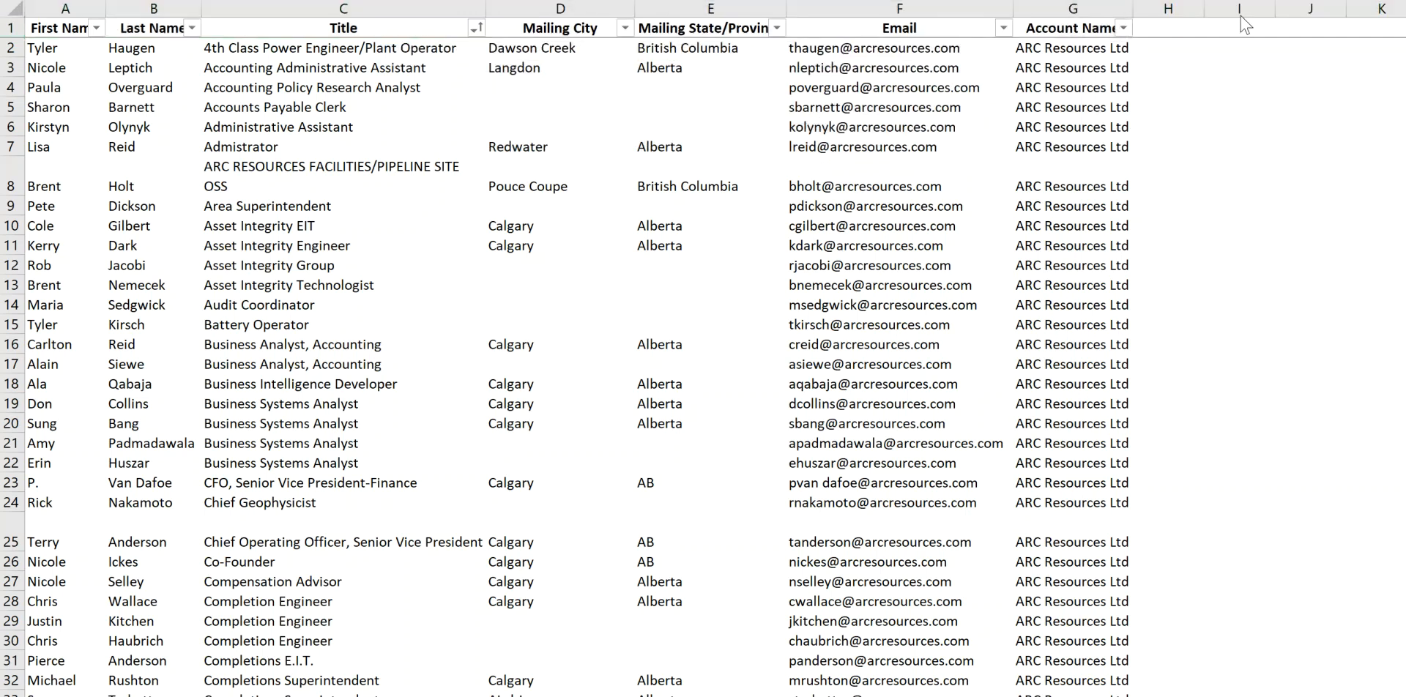
# Widen column H and enter the headings "Descreiption" in H1 and "Rating" in I1.
pyautogui.moveTo(1205, 17); pyautogui.dragTo(1286, 18)
pyautogui.click(1195, 28)
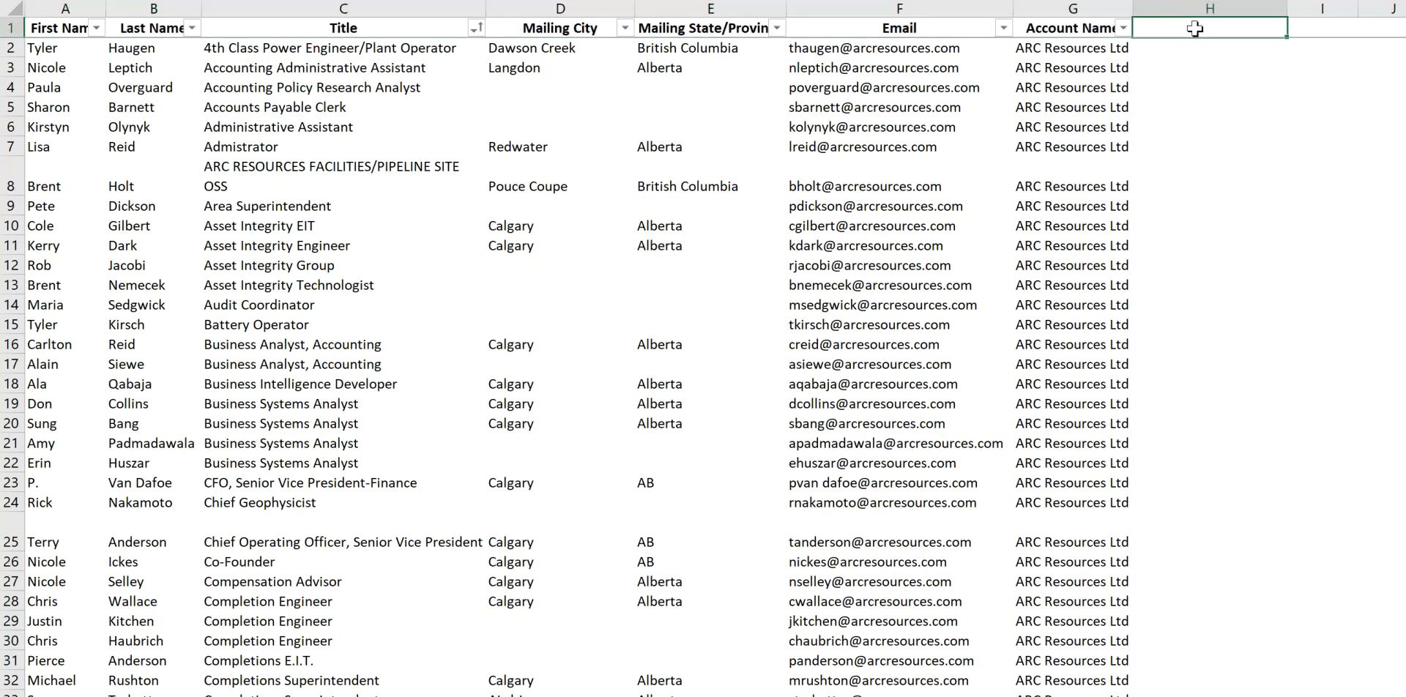
pyautogui.write('Descreiption')
pyautogui.click(1319, 22)
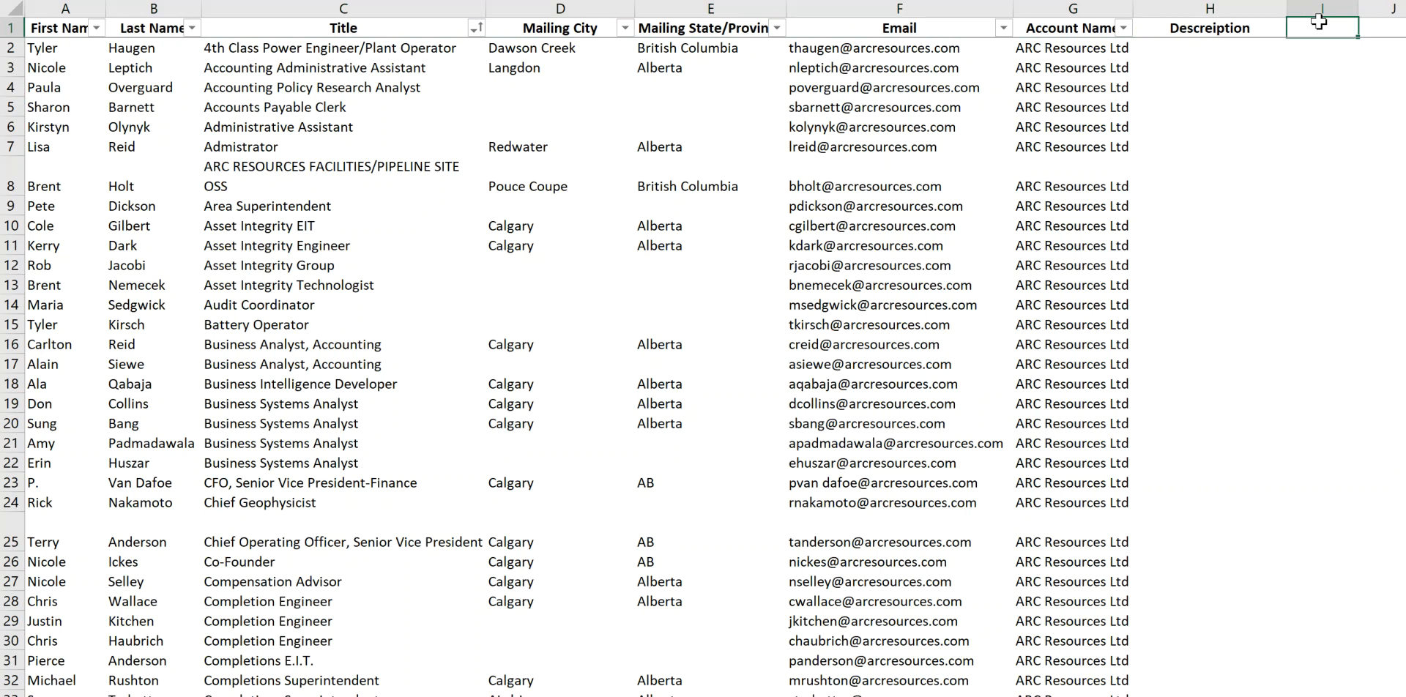
pyautogui.write('Rating')
pyautogui.click(1270, 123)
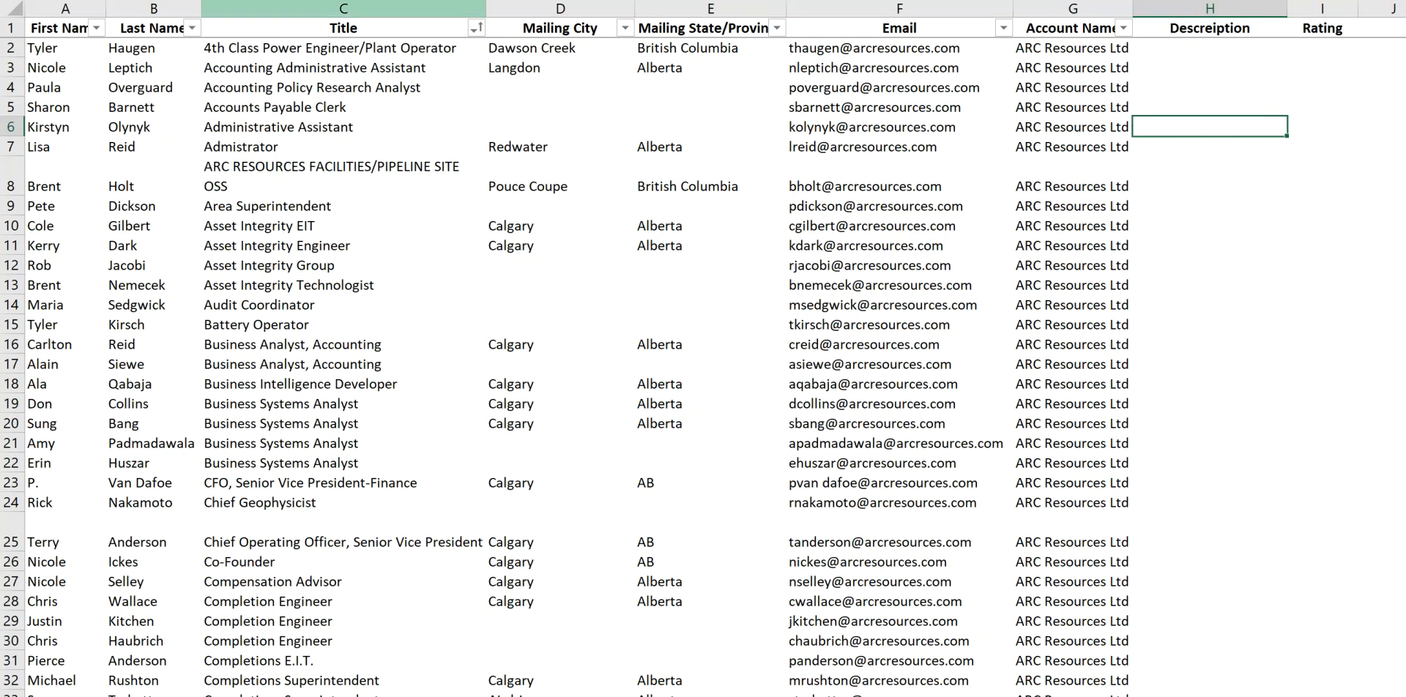
# Remove the filter from the header row and reapply it so the two new columns are included.
pyautogui.click(12, 29)
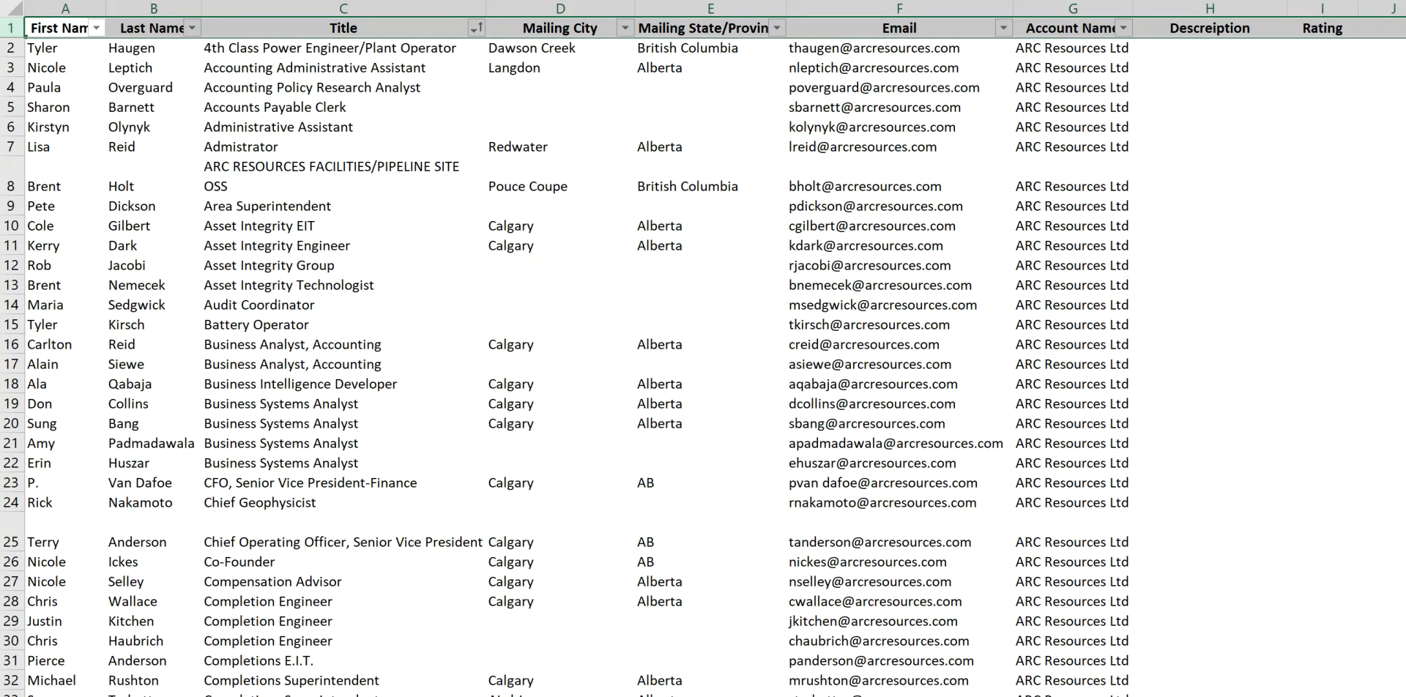
pyautogui.moveTo(693, 32)
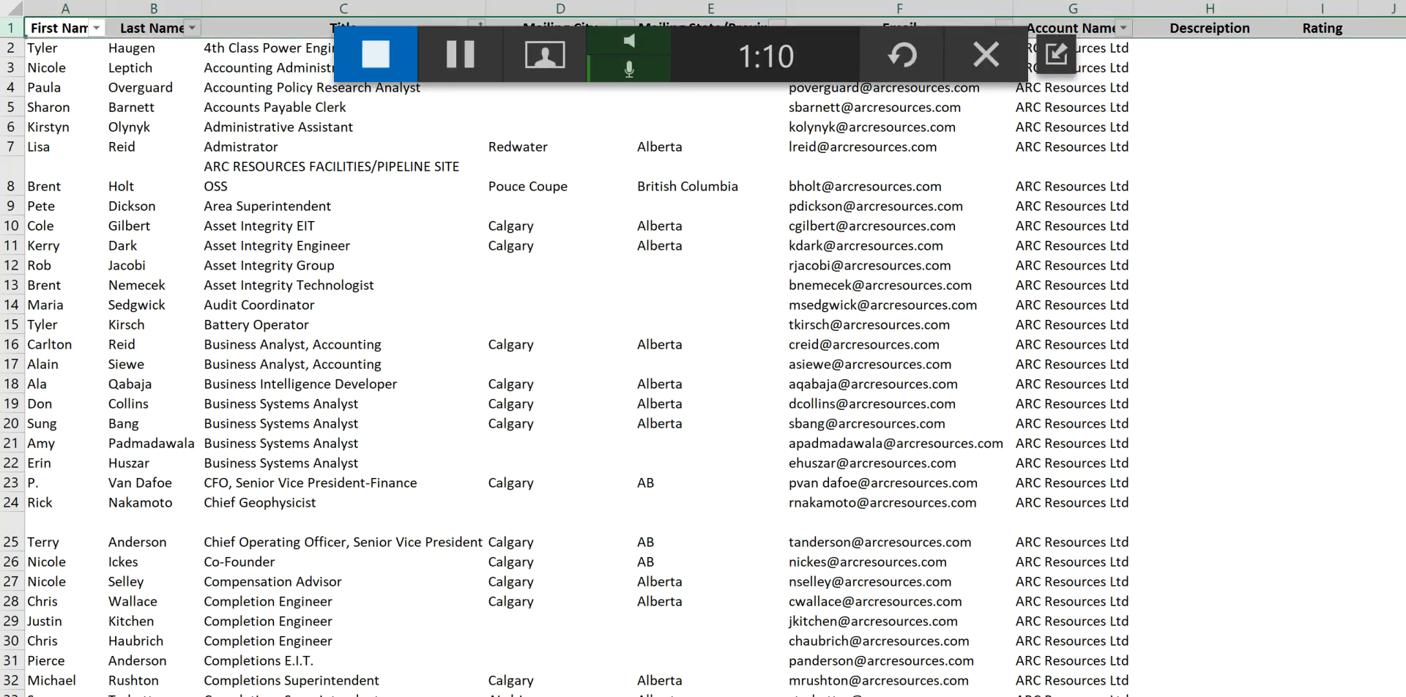
pyautogui.hotkey('alt', 'a')
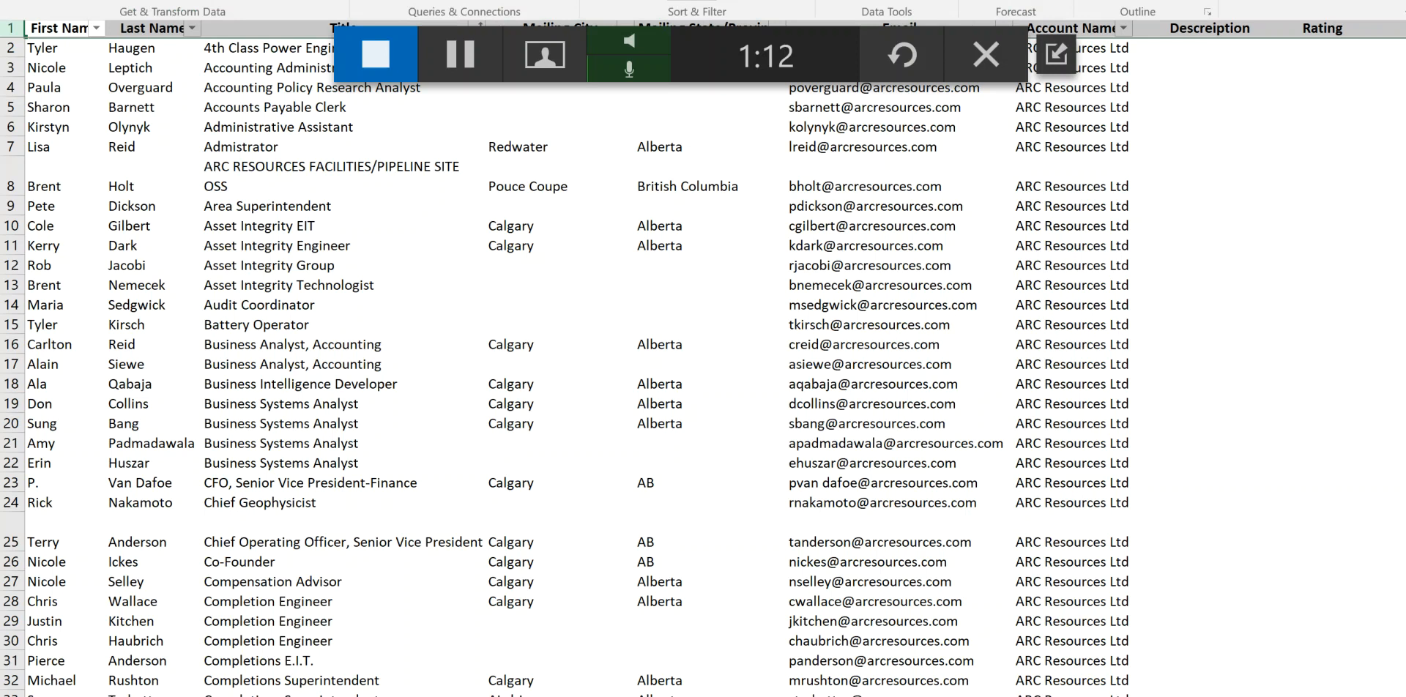
pyautogui.click(691, 1)
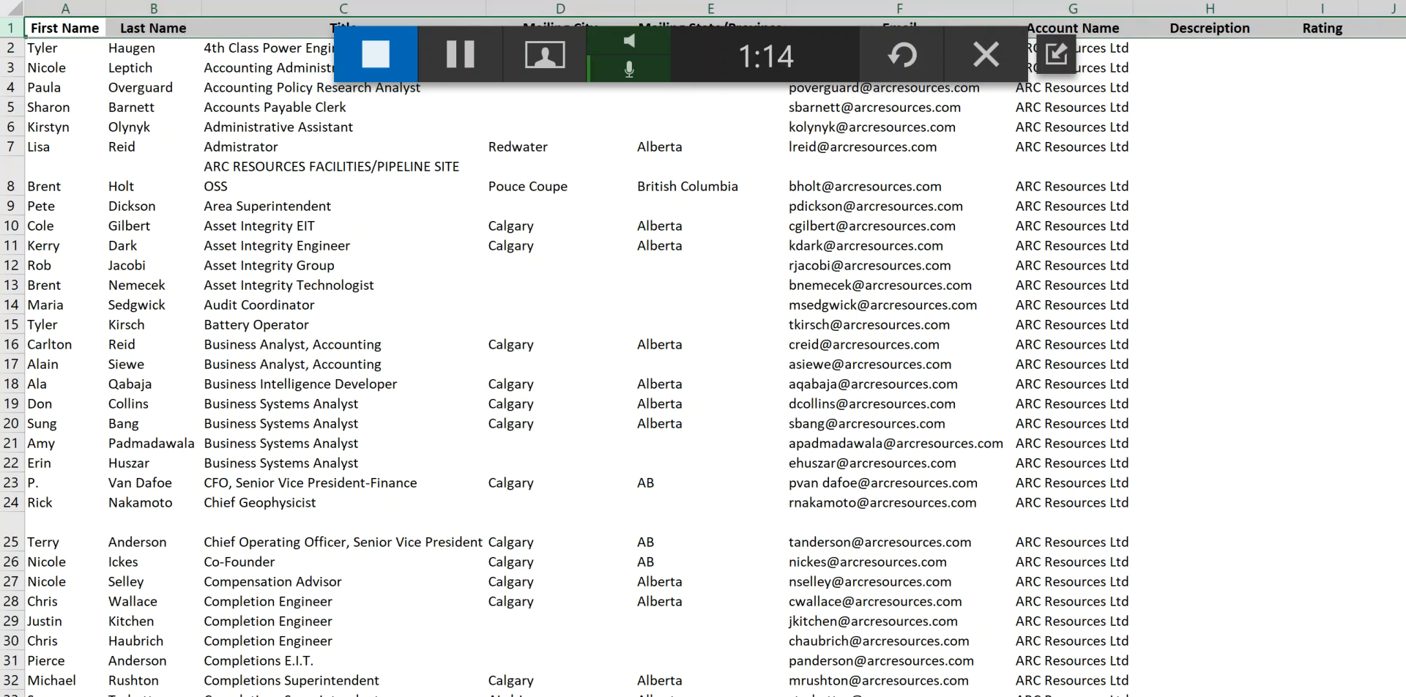
pyautogui.hotkey('alt', 'a')
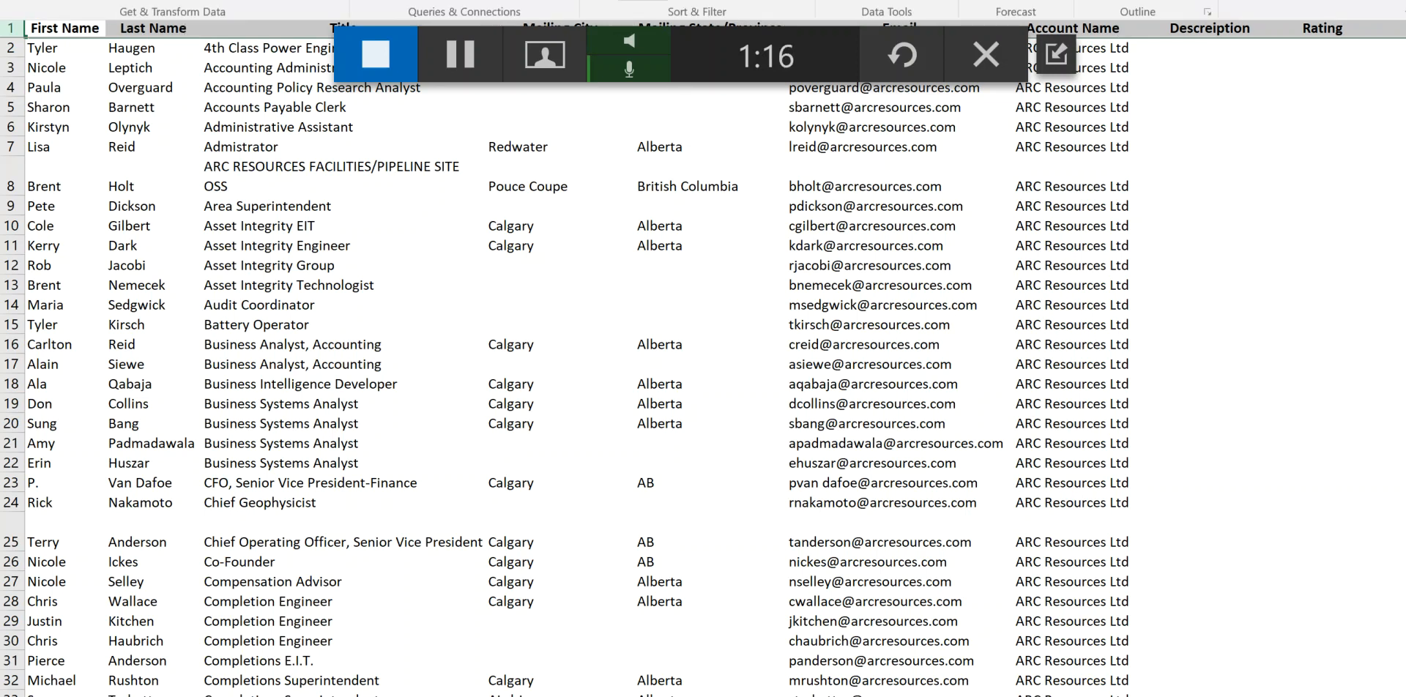
pyautogui.click(692, 0)
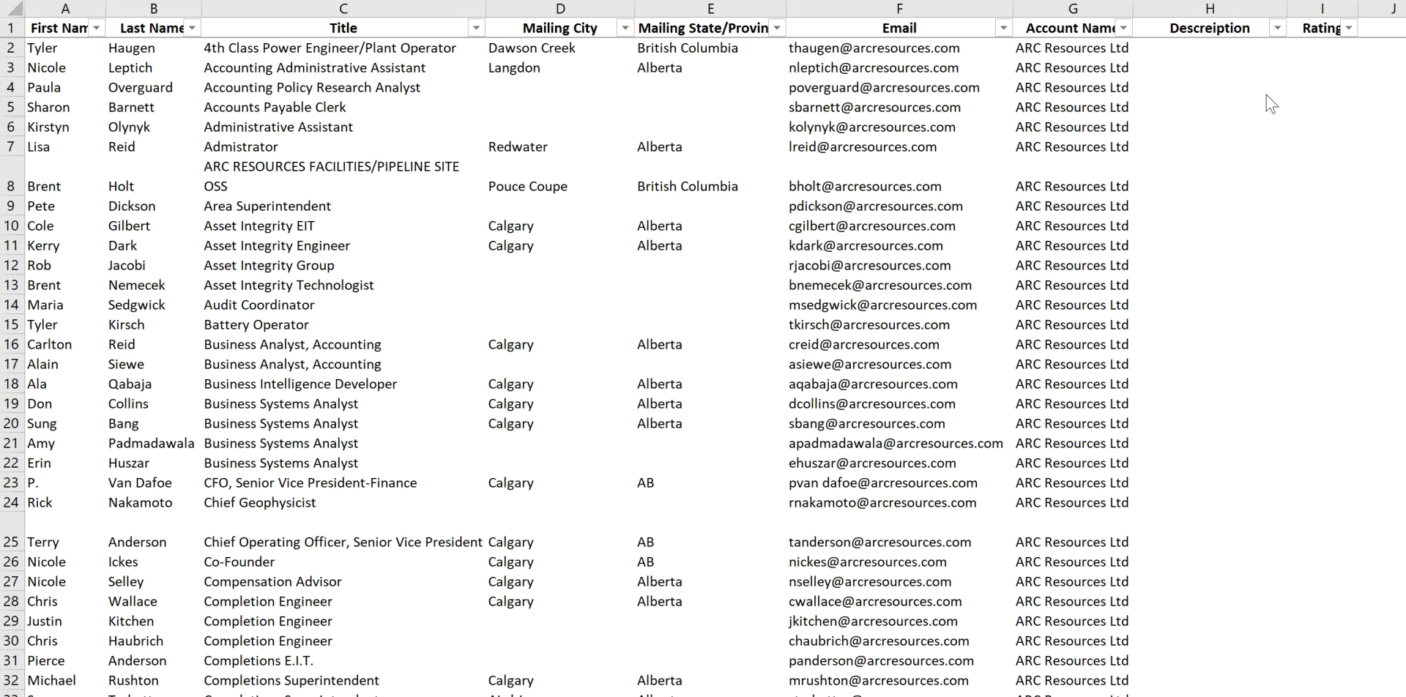
# Filter the Mailing City column to only Beaverlodge, Dawson Creek, Fort St John and Grande Prairie.
pyautogui.scroll(-2, 238, 364)
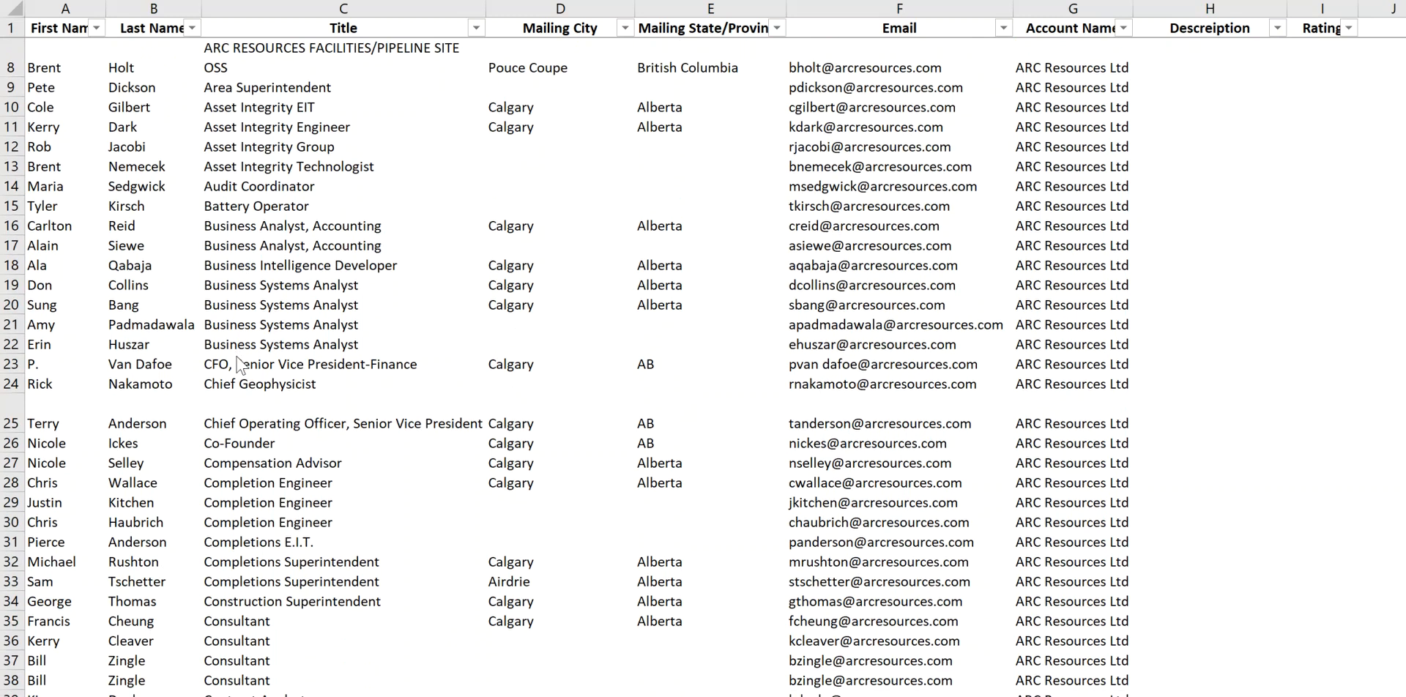
pyautogui.scroll(-12, 238, 364)
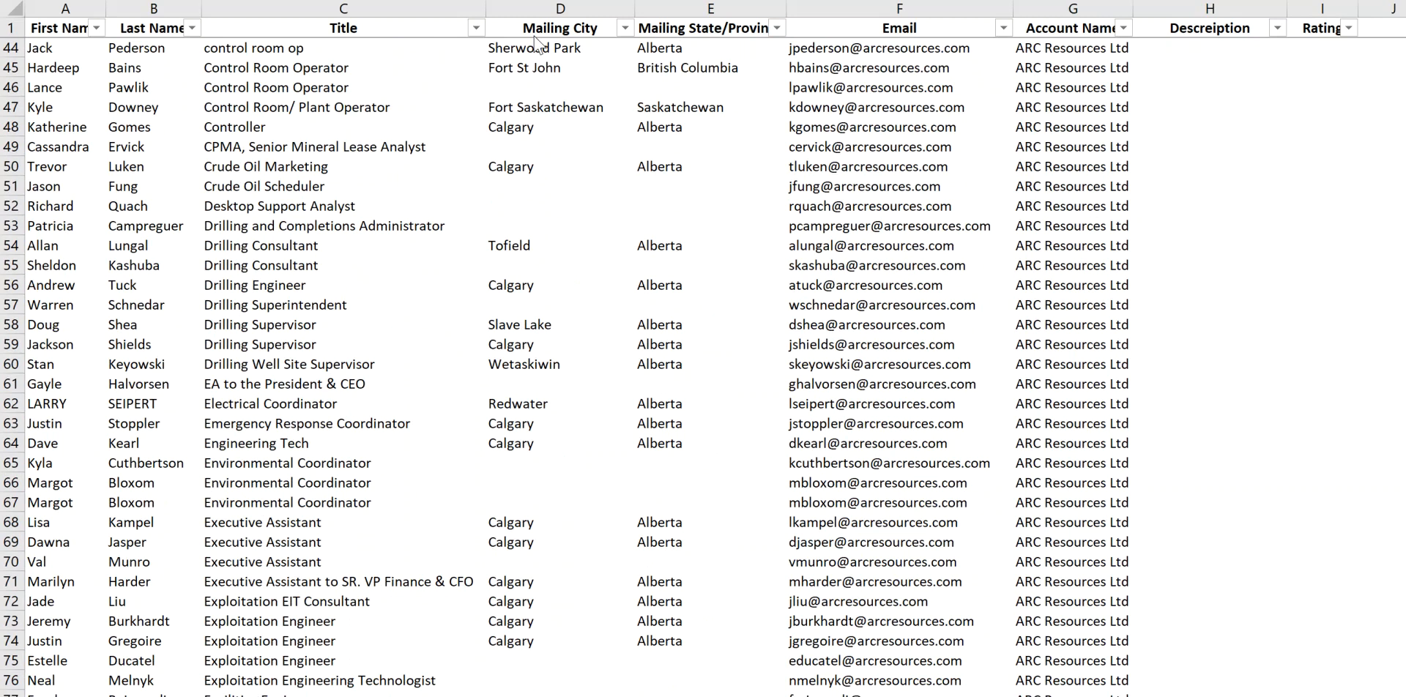
pyautogui.scroll(14, 170, 315)
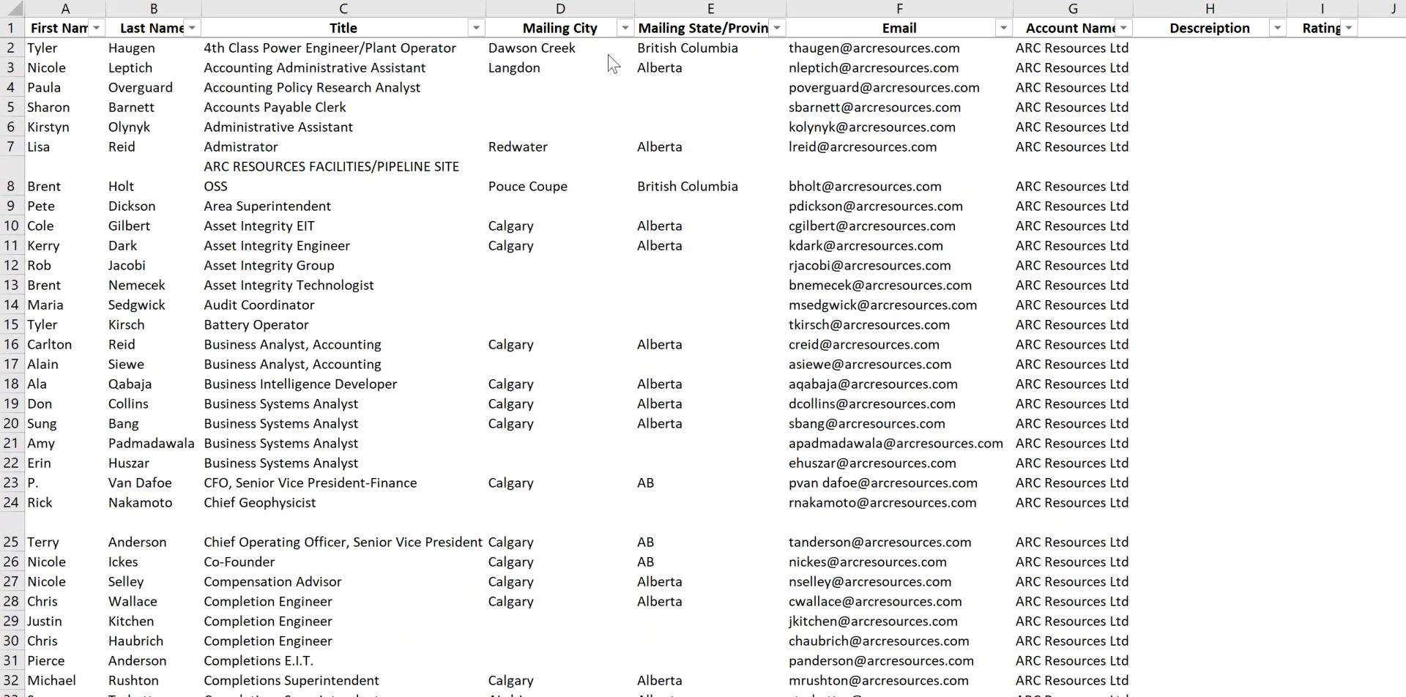
pyautogui.click(629, 26)
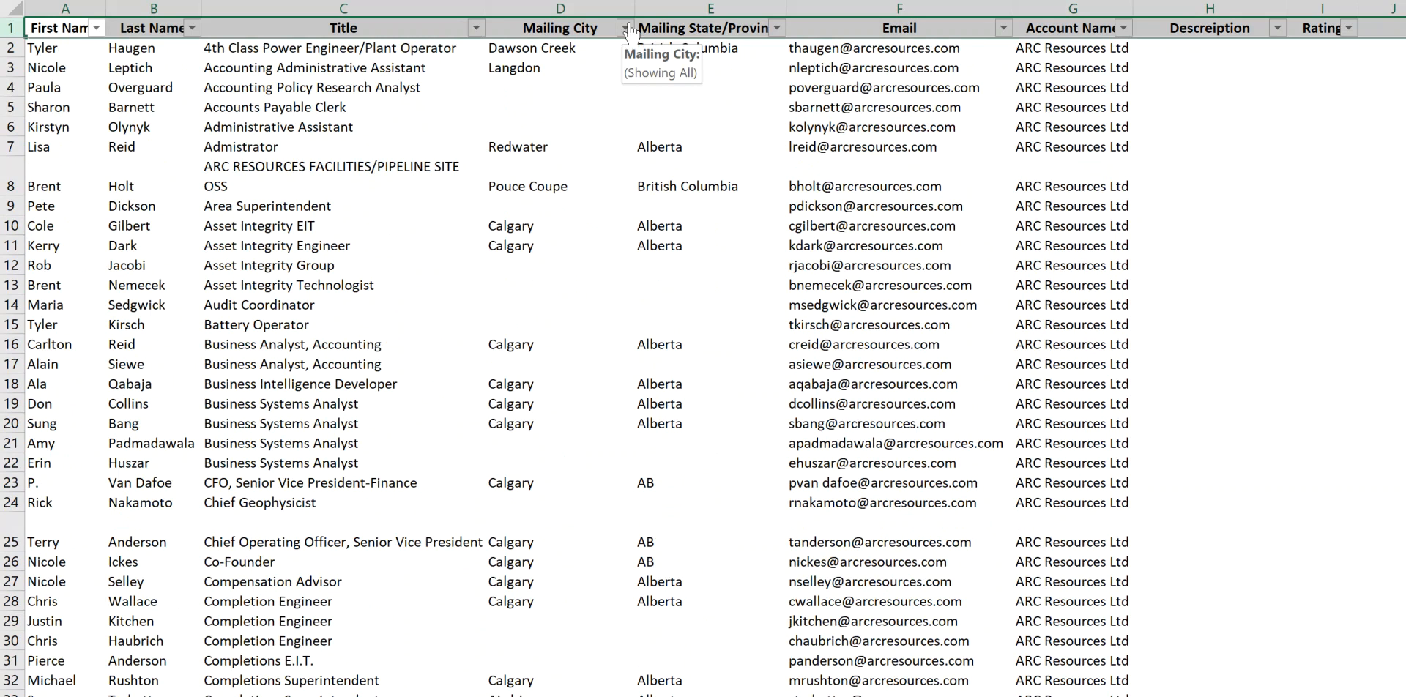
pyautogui.click(626, 29)
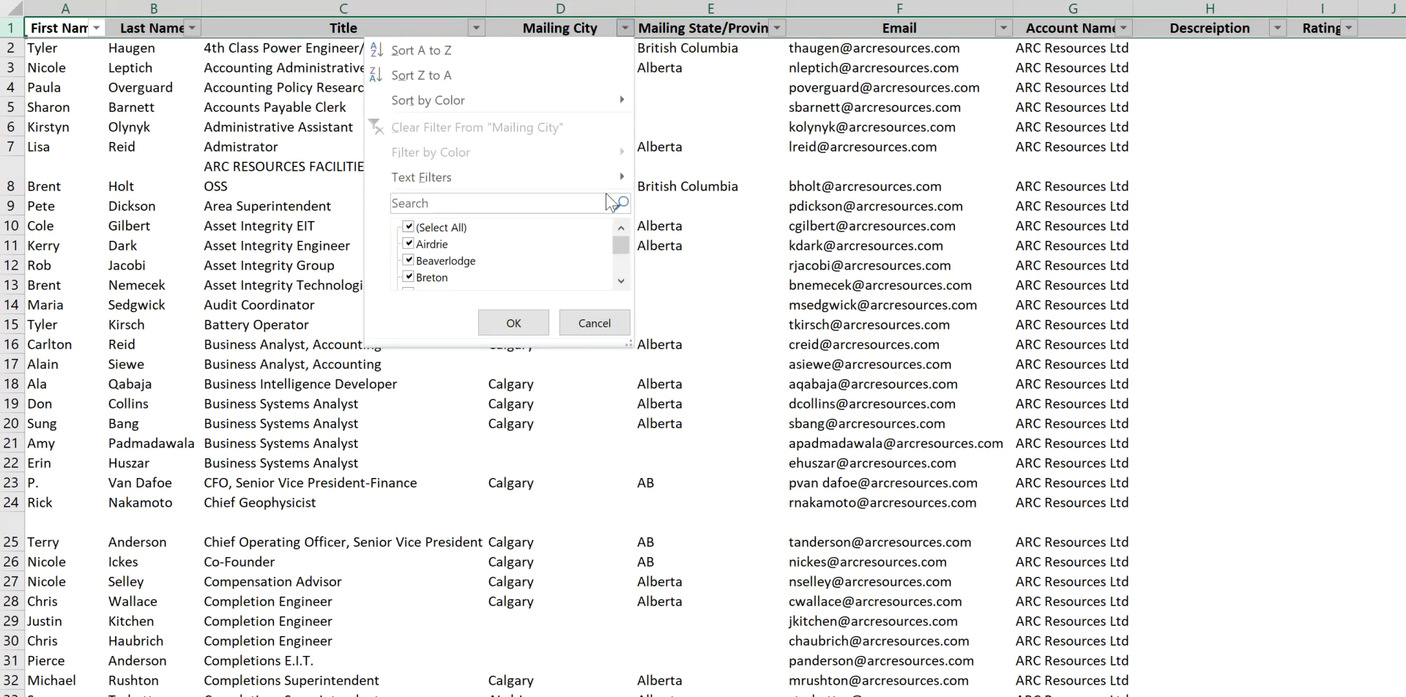
pyautogui.moveTo(629, 341); pyautogui.dragTo(641, 515)
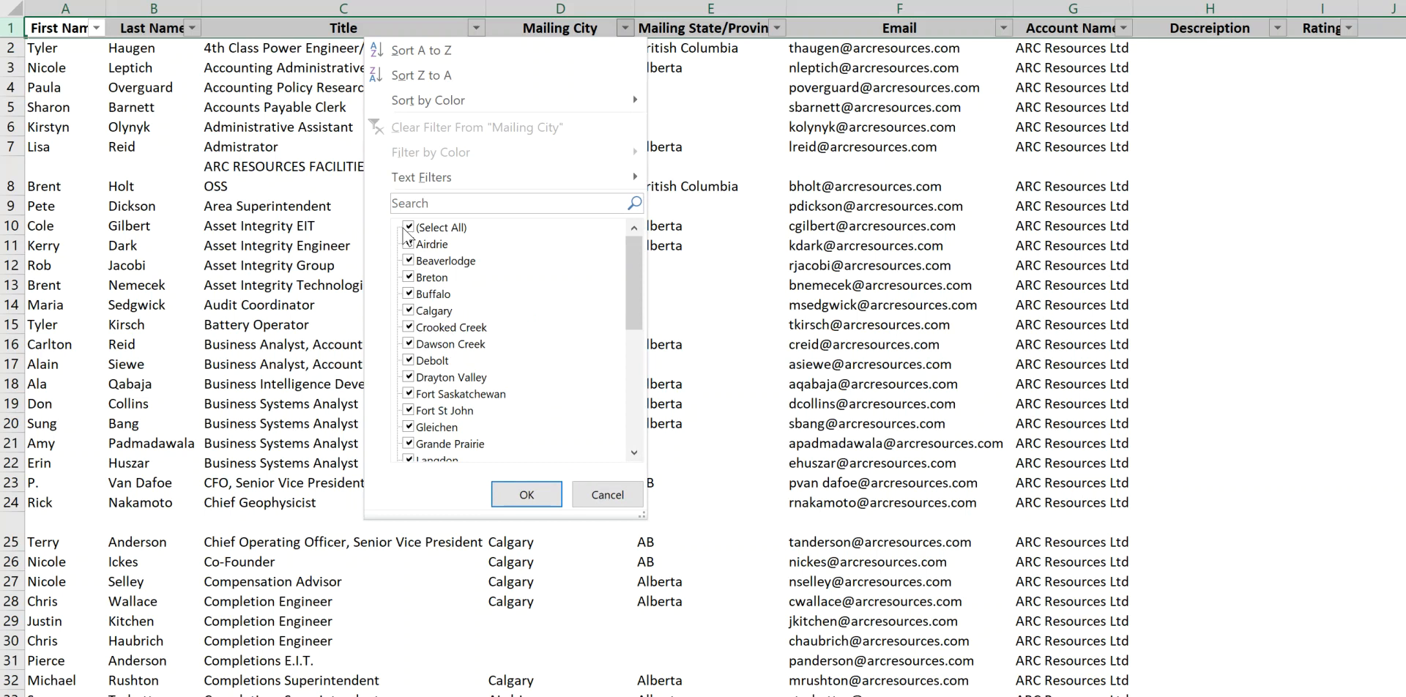
pyautogui.click(409, 228)
pyautogui.click(409, 263)
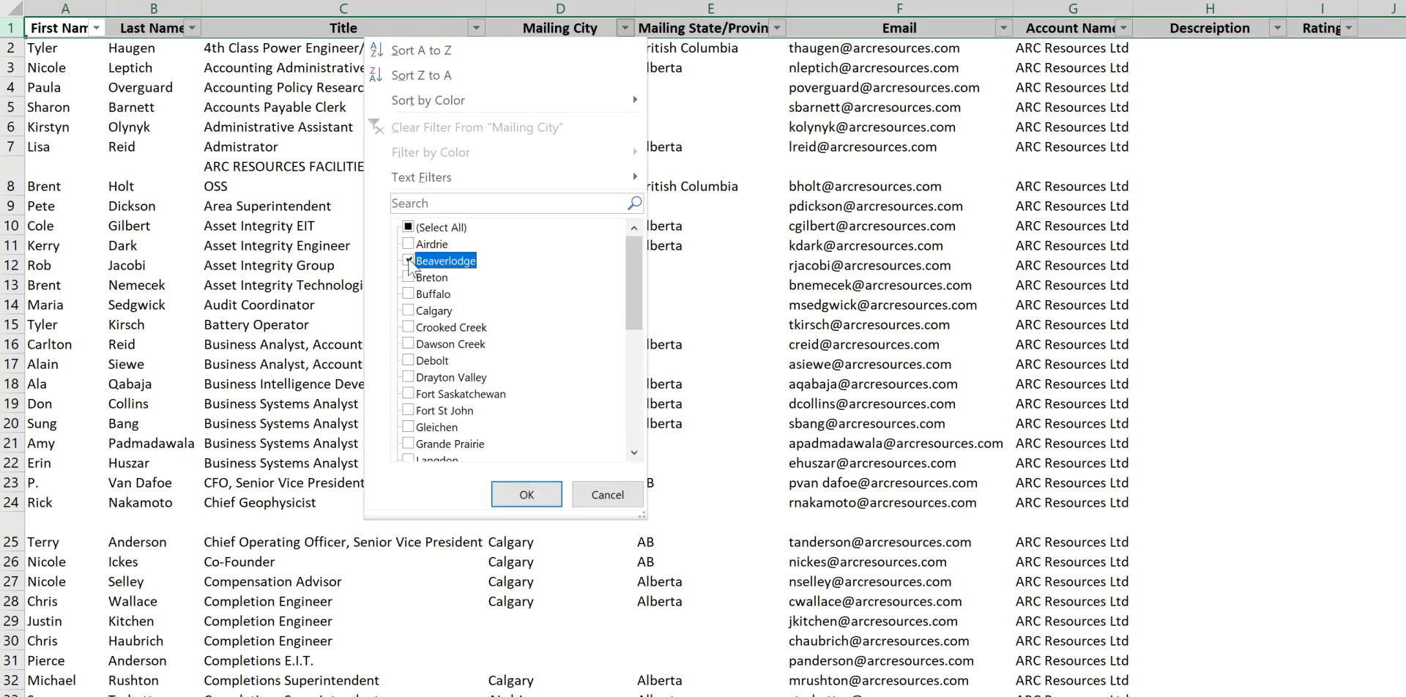
pyautogui.click(417, 345)
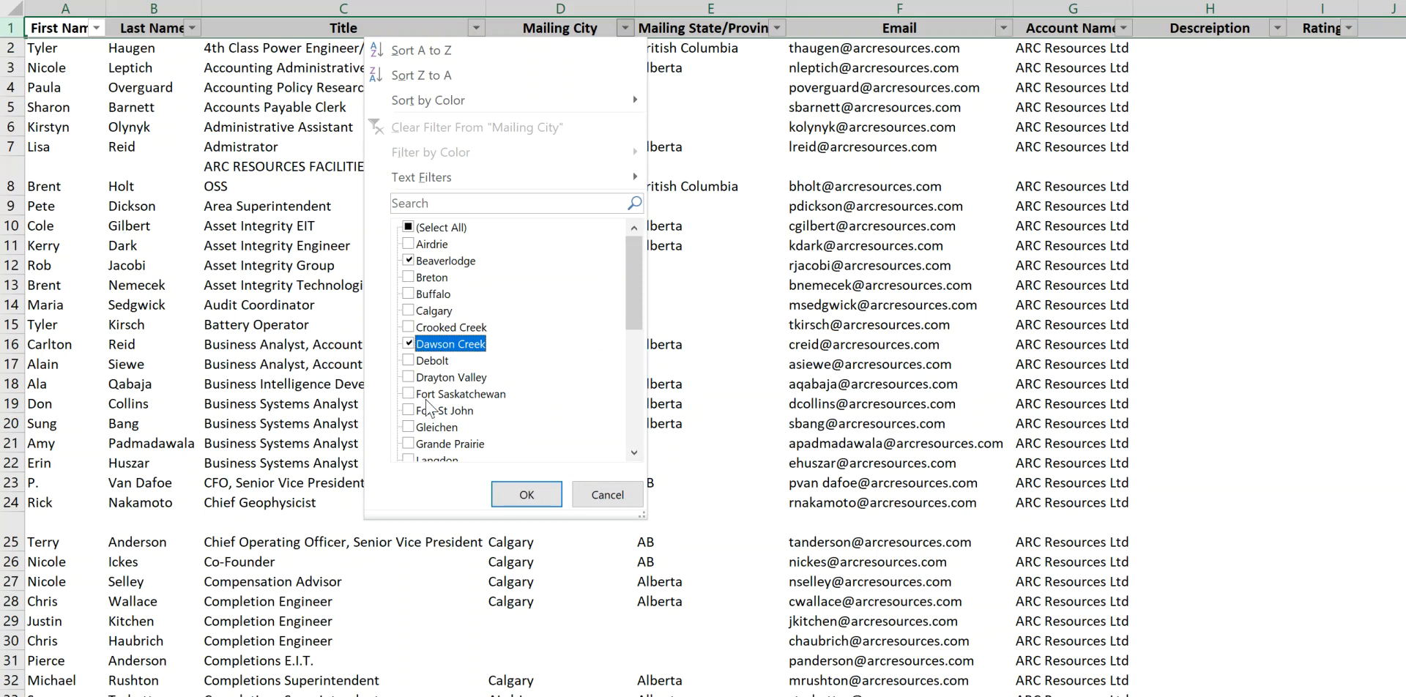
pyautogui.click(410, 411)
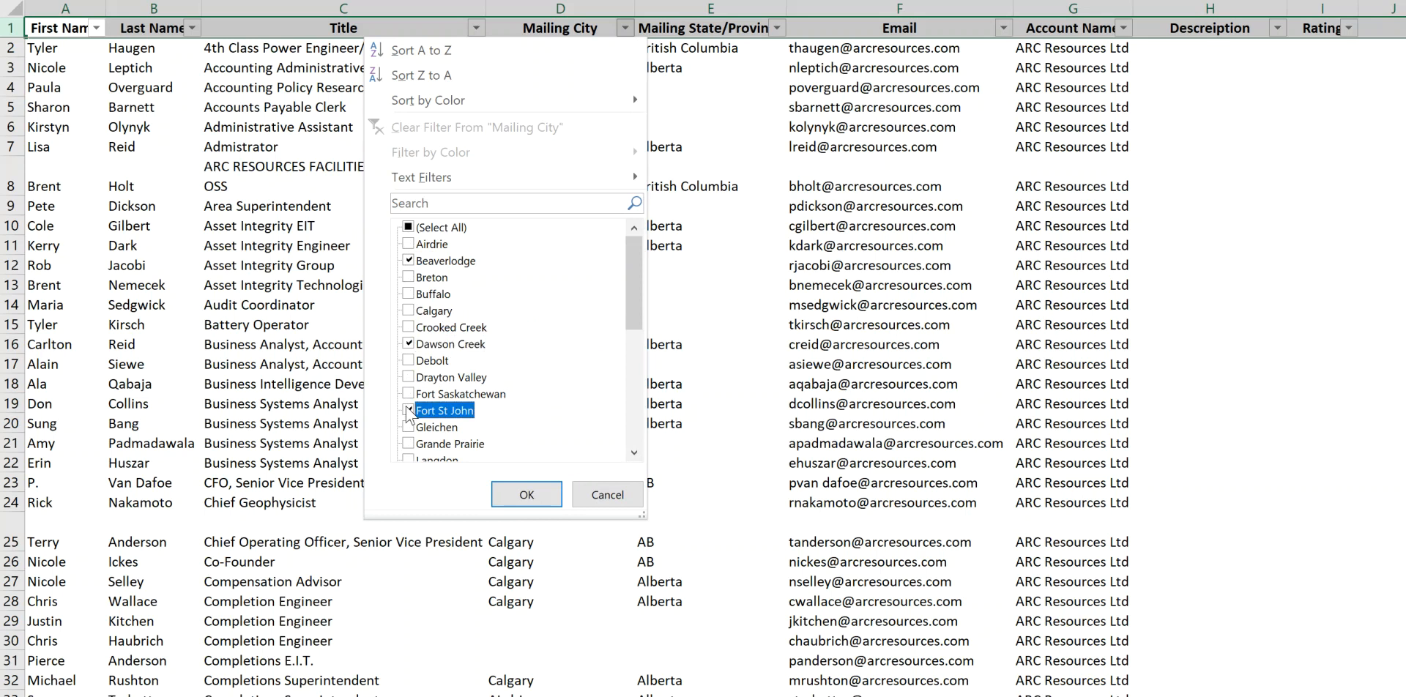
pyautogui.click(410, 444)
pyautogui.click(526, 495)
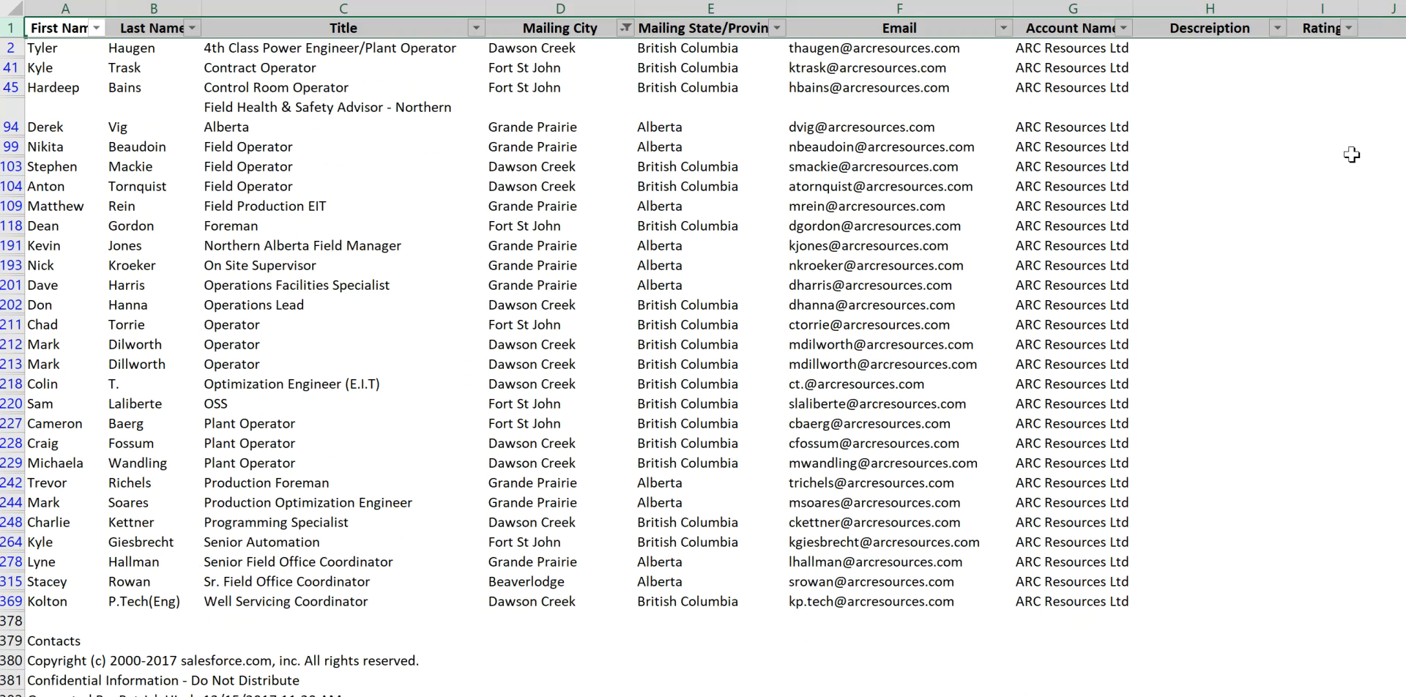
# Enter "hot" in the Rating column for the first filtered contact and fill it down through row 369.
pyautogui.click(1318, 50)
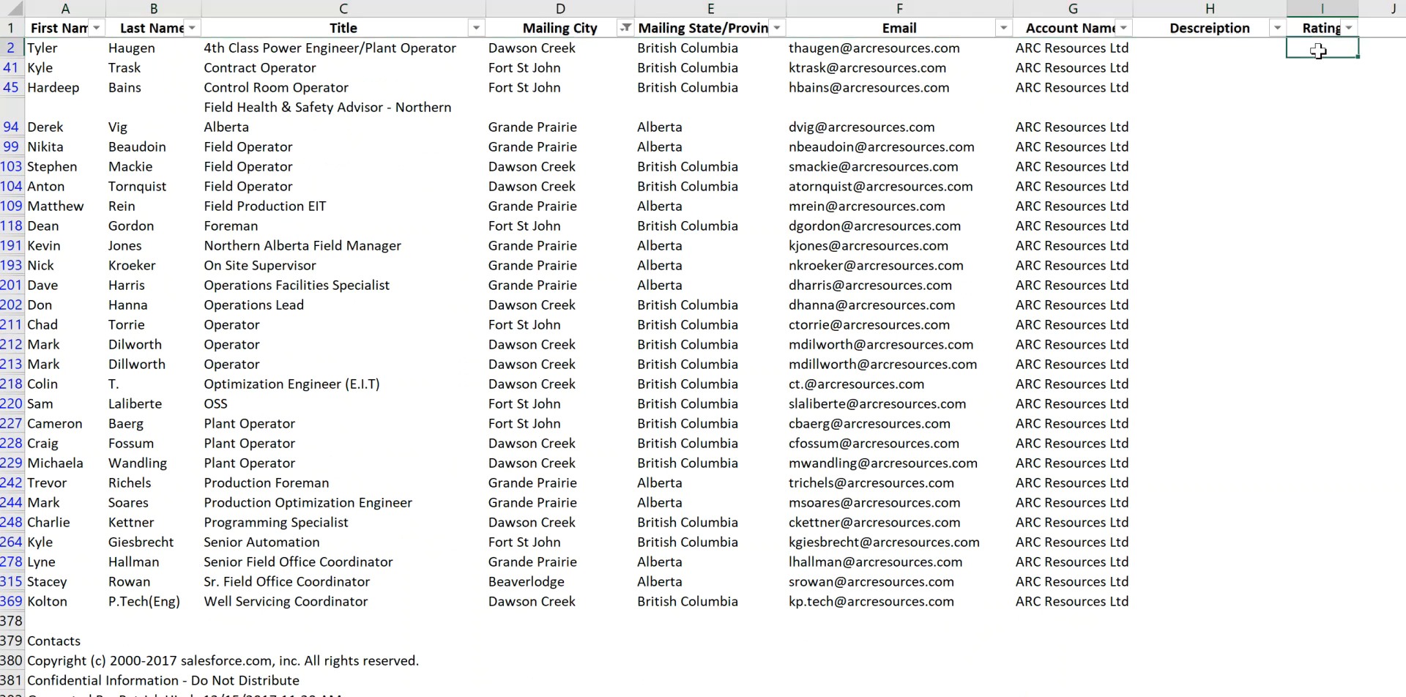
pyautogui.write('hot')
pyautogui.click(1298, 101)
pyautogui.click(1311, 48)
pyautogui.moveTo(1359, 55); pyautogui.dragTo(1343, 605)
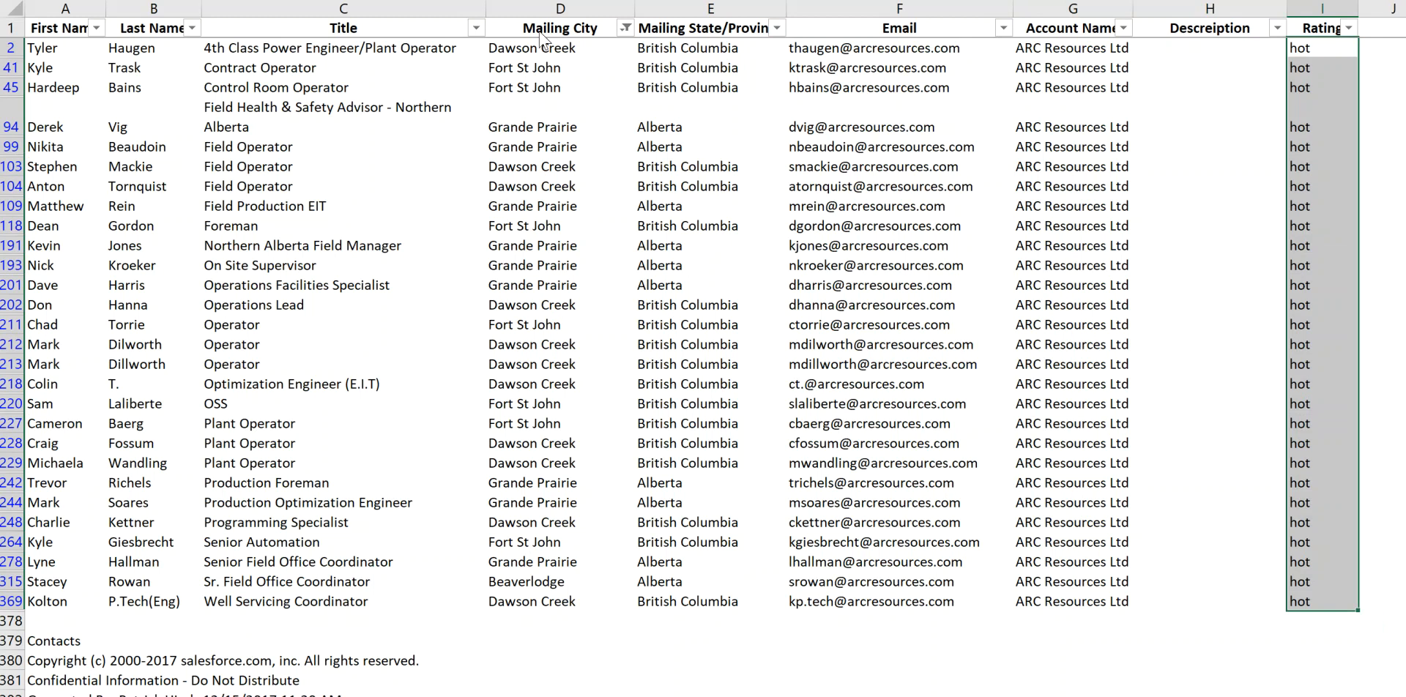
# Clear the Mailing City filter so that all contacts are listed again.
pyautogui.click(625, 30)
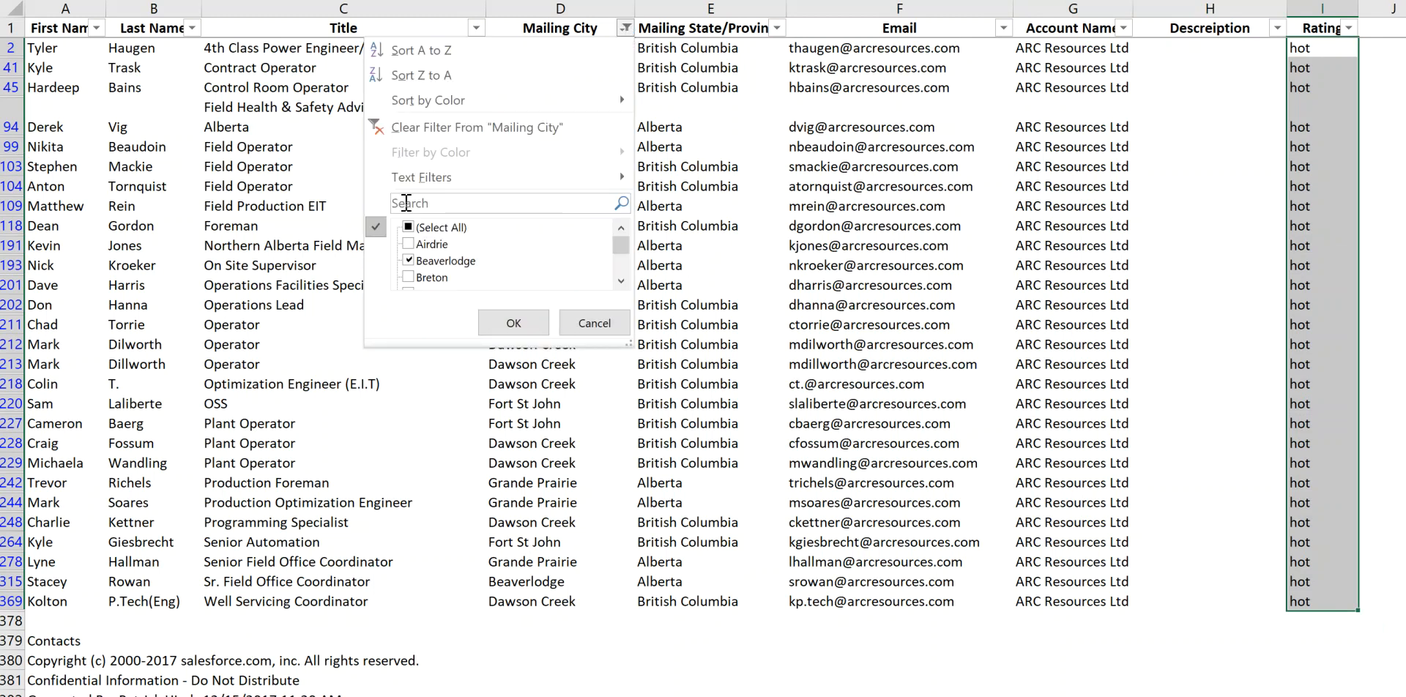
pyautogui.click(514, 323)
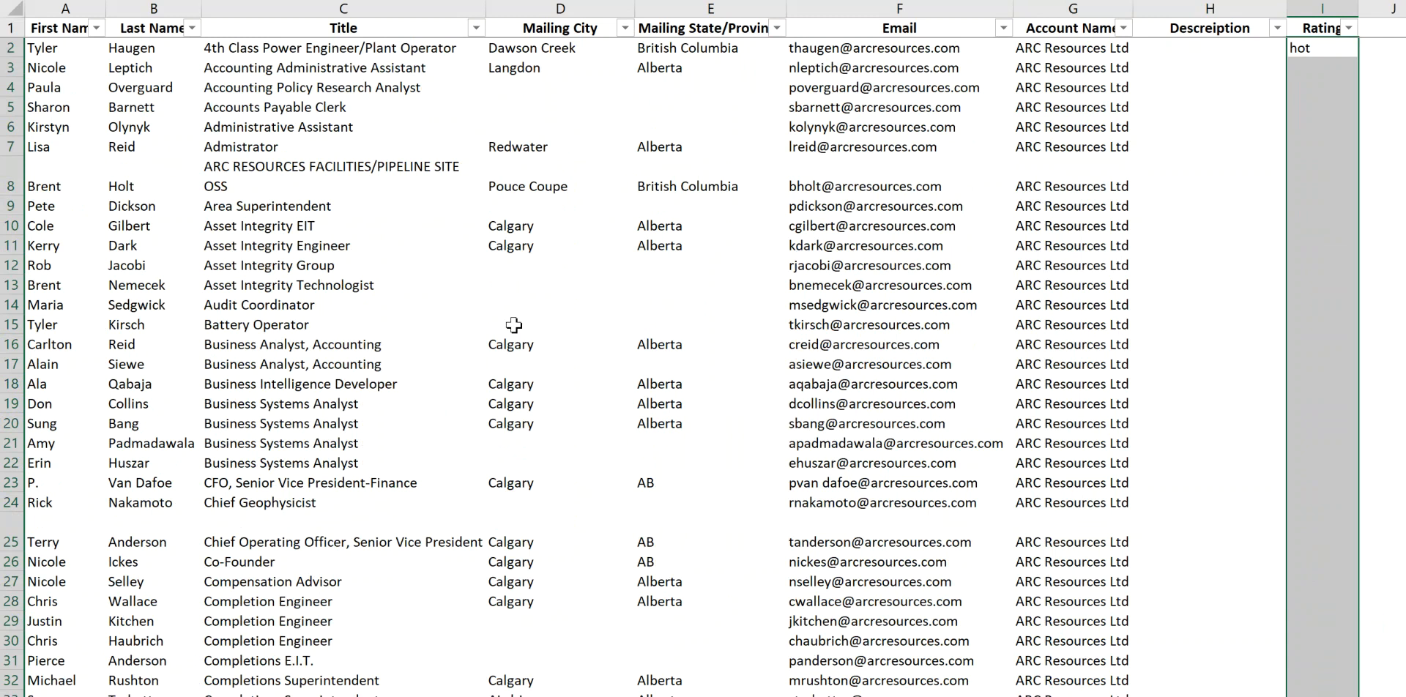
pyautogui.click(379, 287)
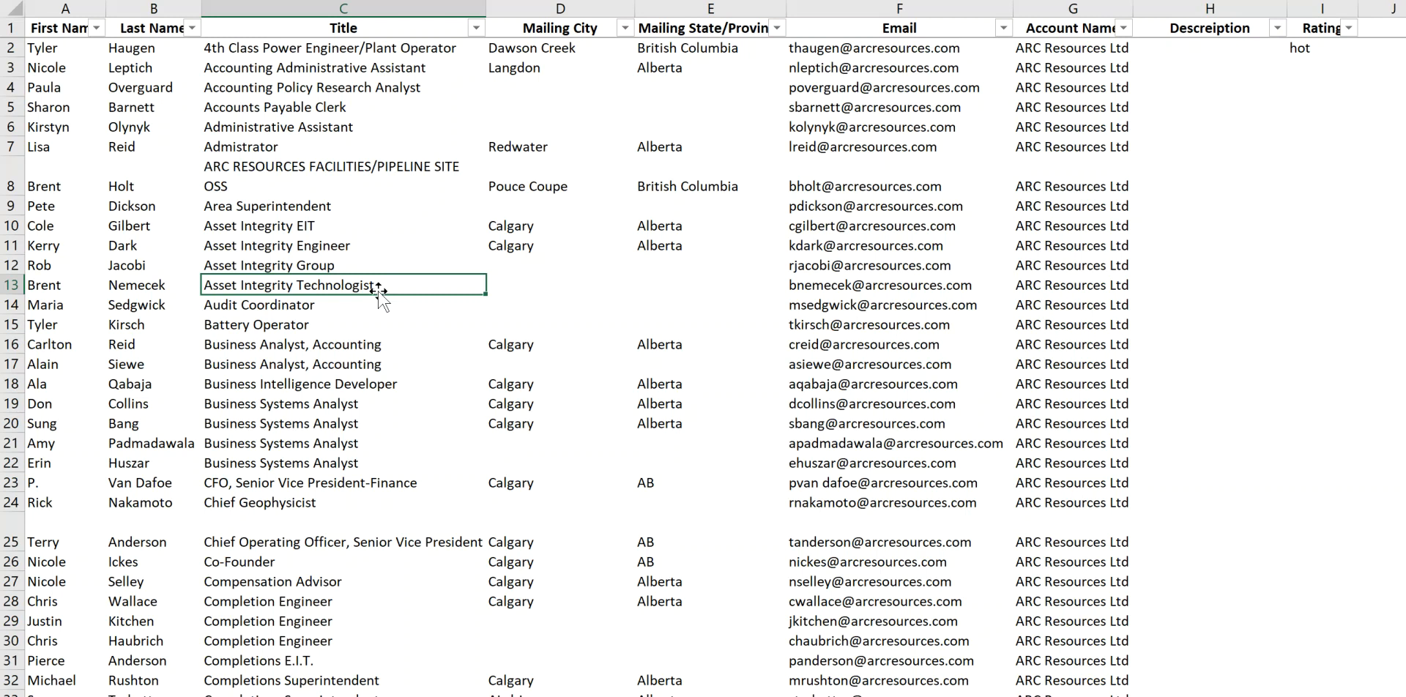
# Search the sheet for "drill" and step through the matching job titles in the Title column.
pyautogui.hotkey('ctrl', 'f')
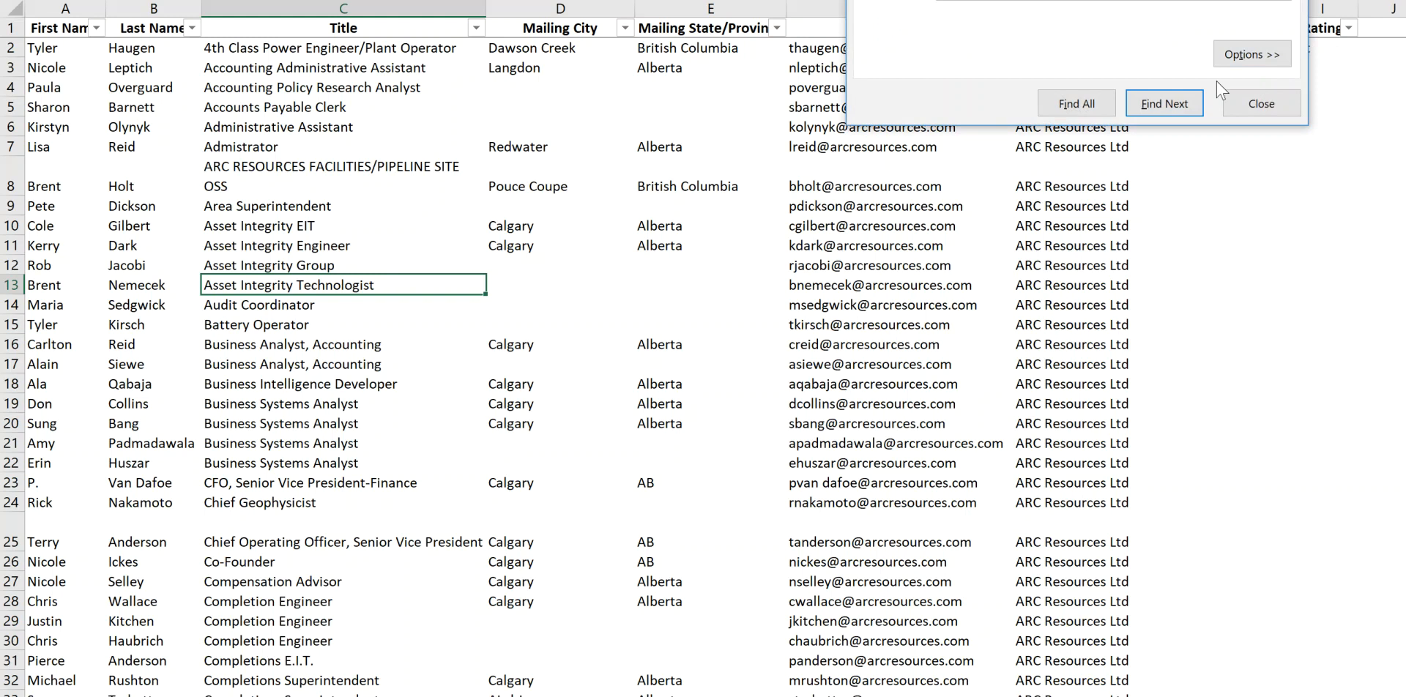
pyautogui.click(1168, 103)
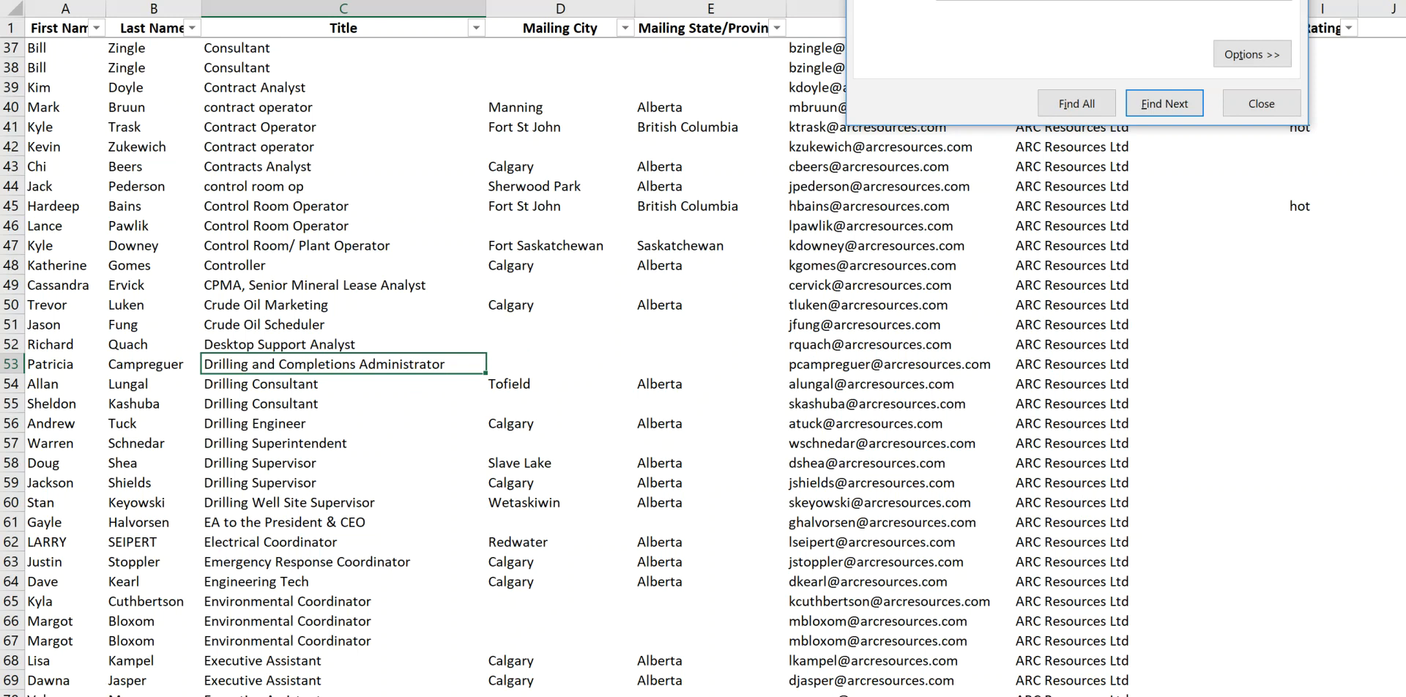
pyautogui.click(1283, 0)
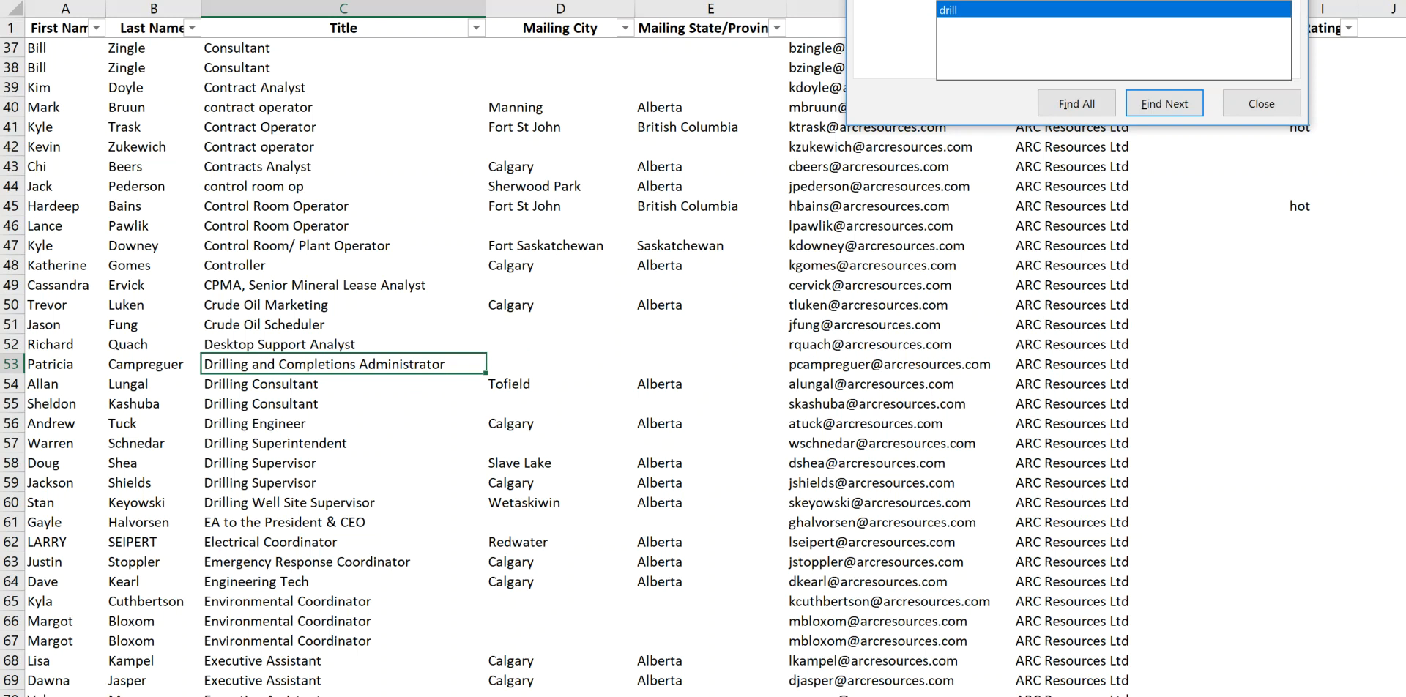
pyautogui.click(1283, 0)
pyautogui.click(1149, 108)
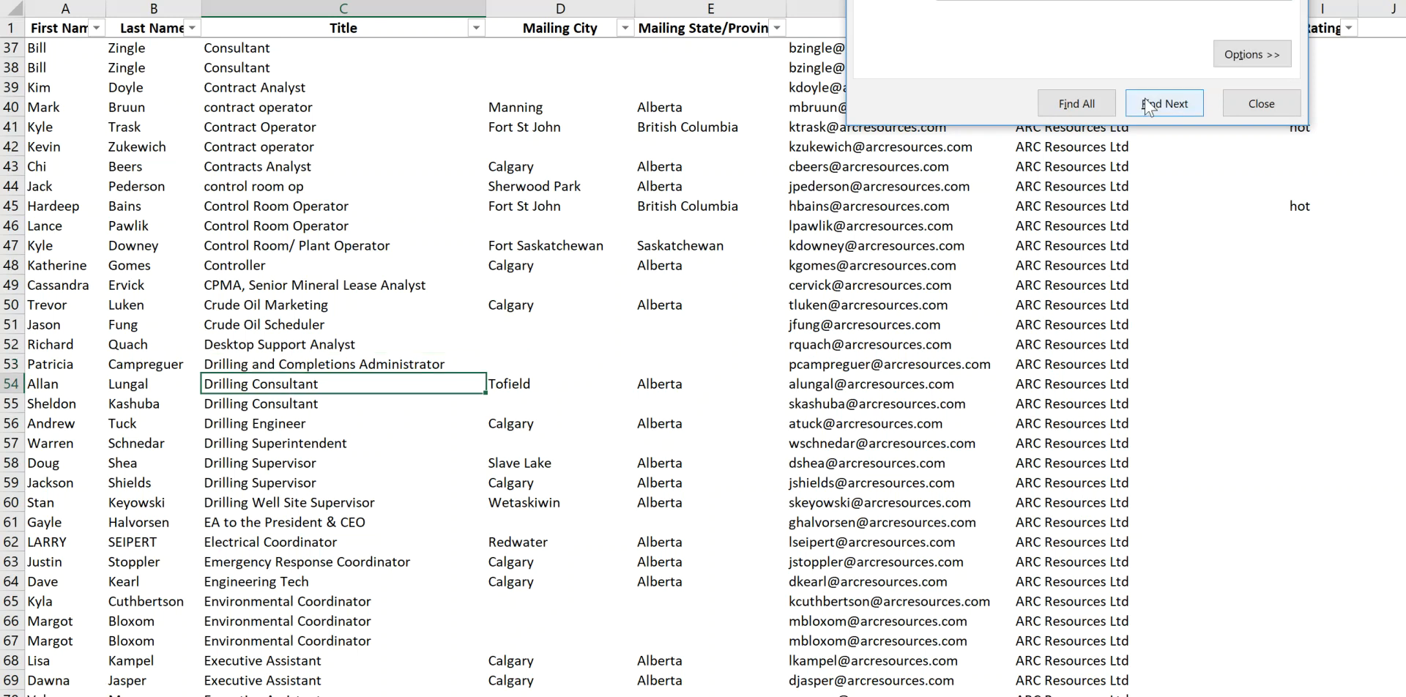
pyautogui.click(1149, 107)
pyautogui.click(1149, 108)
pyautogui.click(1147, 106)
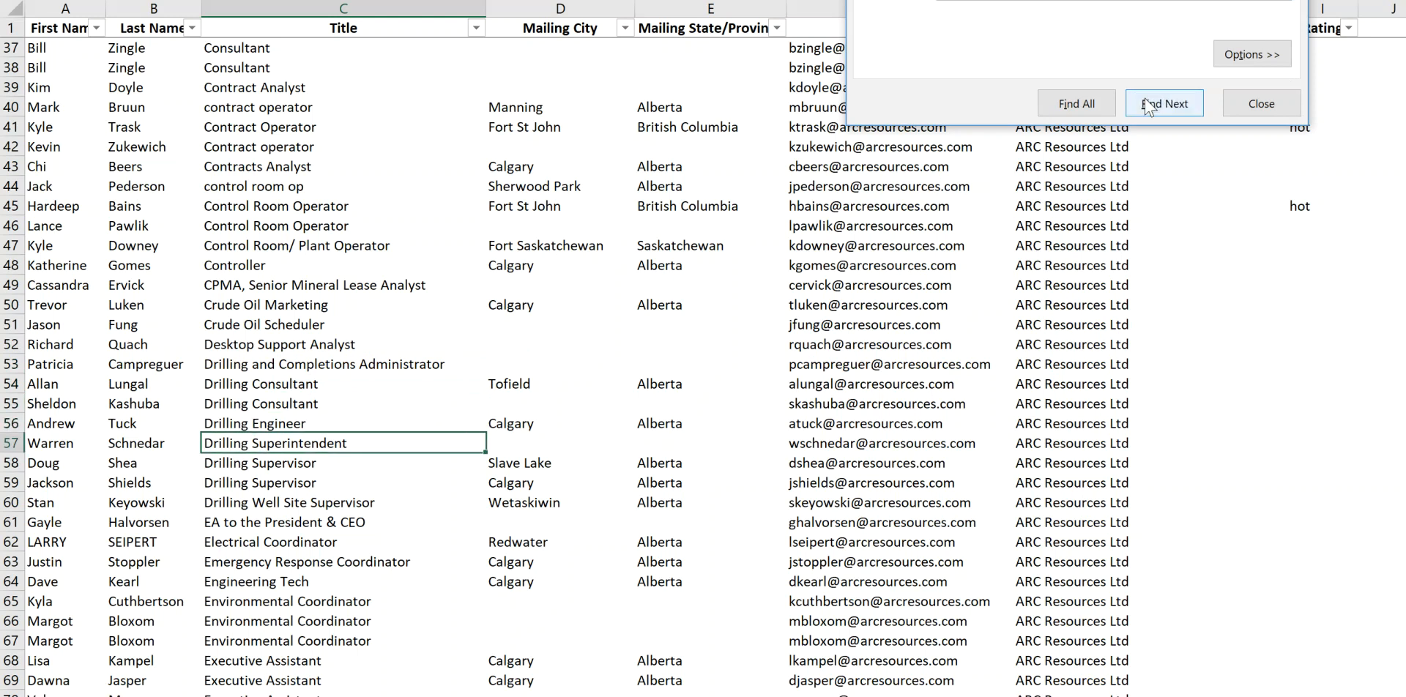
pyautogui.click(1147, 106)
pyautogui.click(1148, 106)
pyautogui.click(1146, 106)
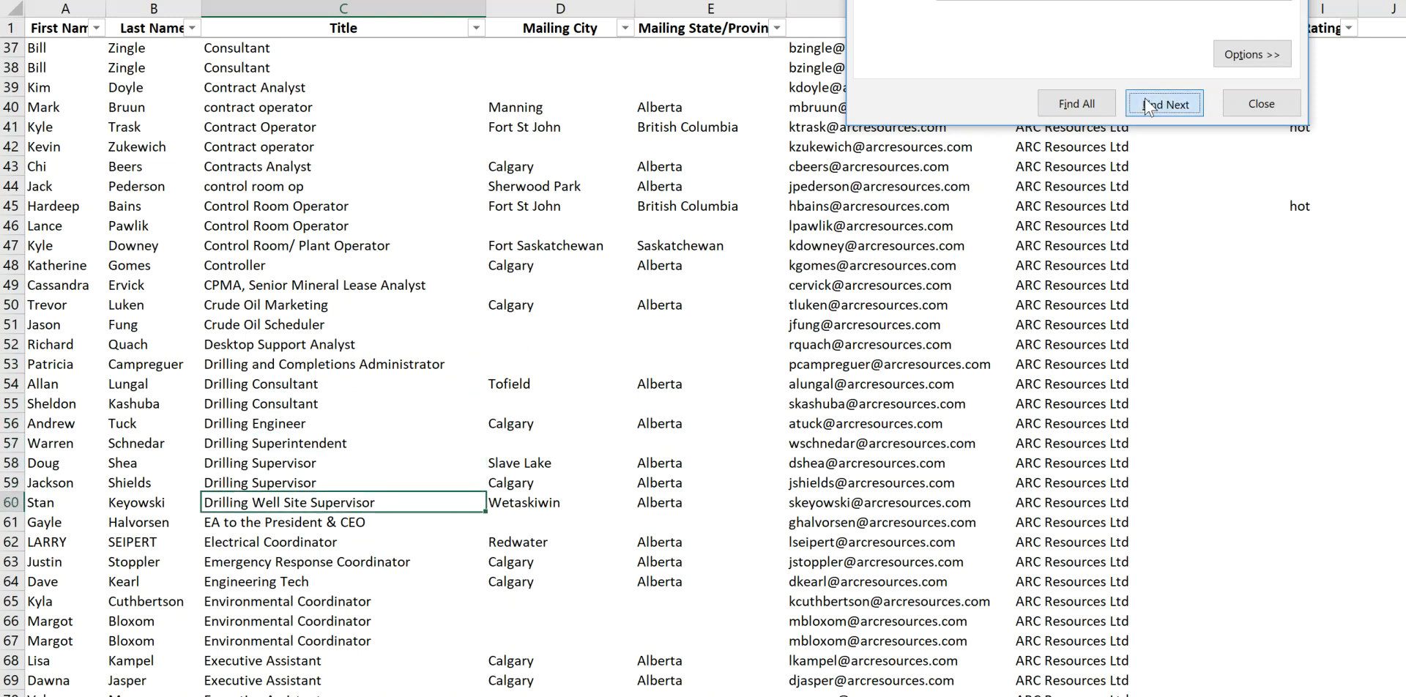
pyautogui.click(1146, 106)
pyautogui.click(1146, 106)
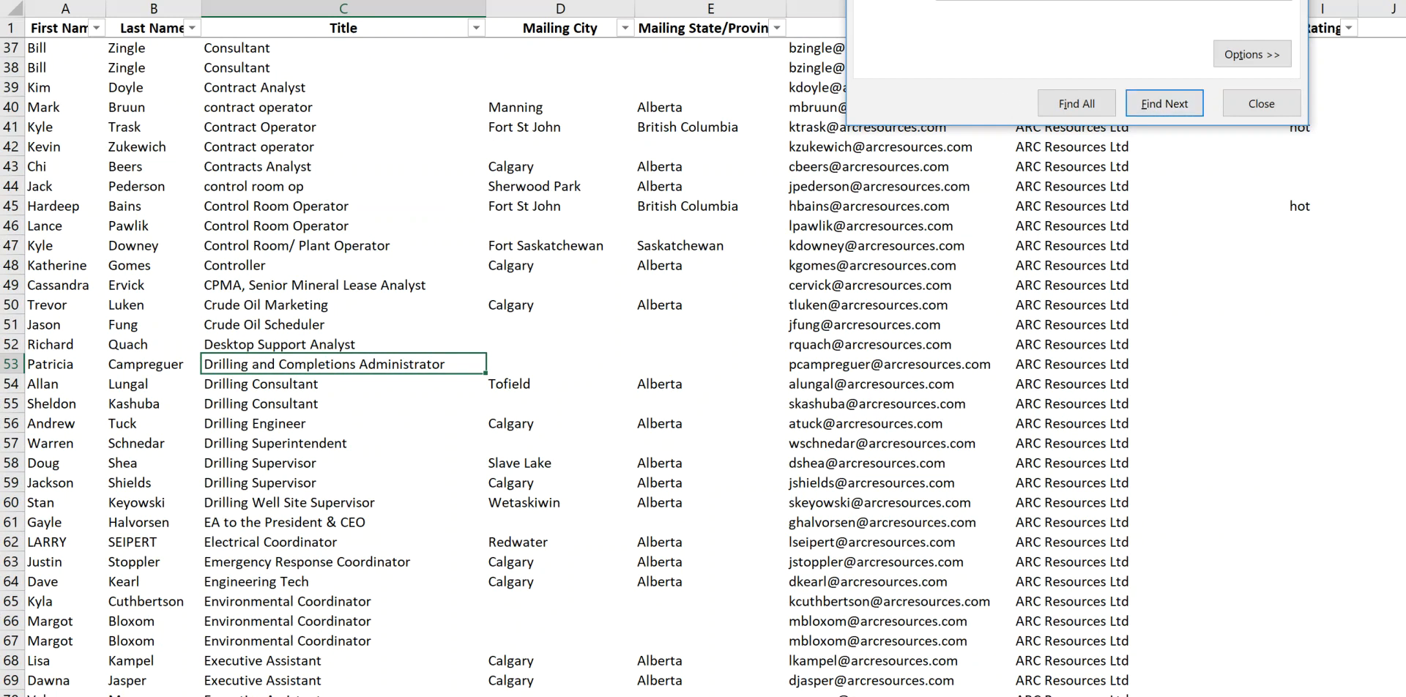
# Switch to the LinkedIn profile of the ARC Resources Drilling Superintendent and copy the contact's last name.
pyautogui.hotkey('alt', 'Tab')
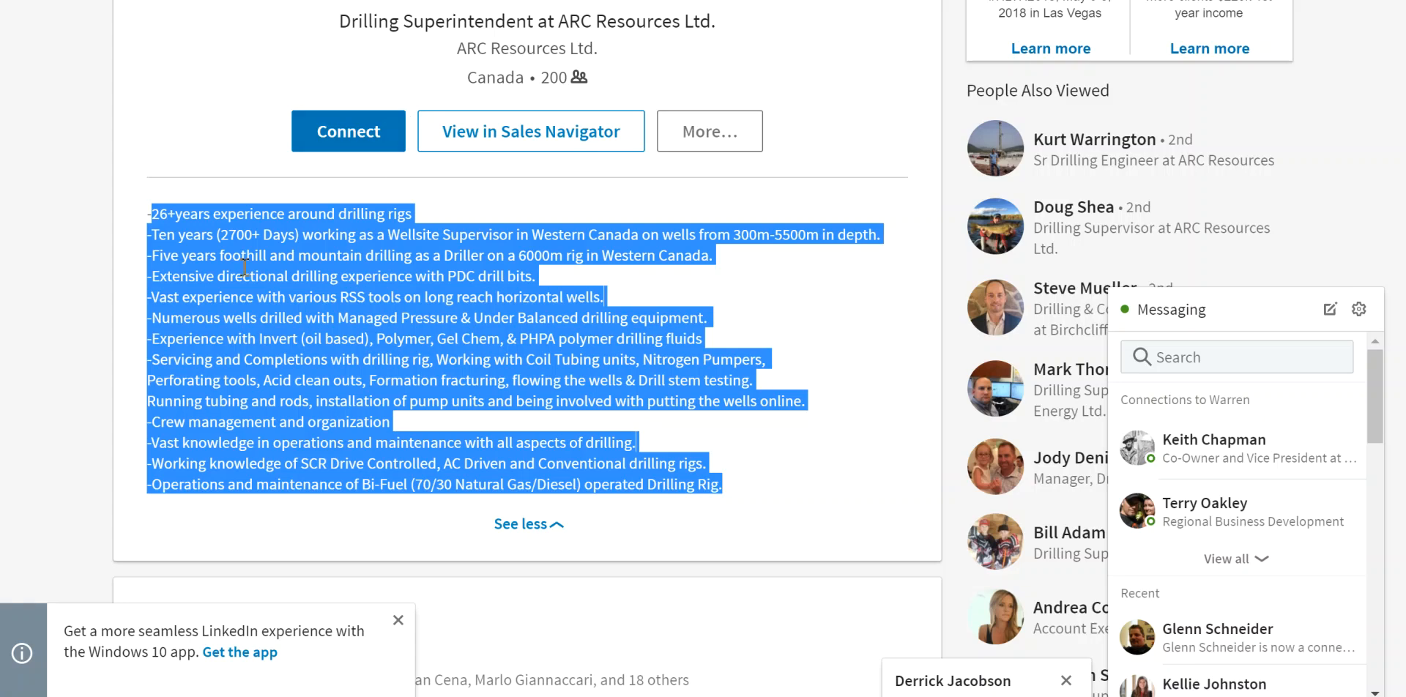
pyautogui.scroll(1, 245, 265)
pyautogui.scroll(4, 245, 265)
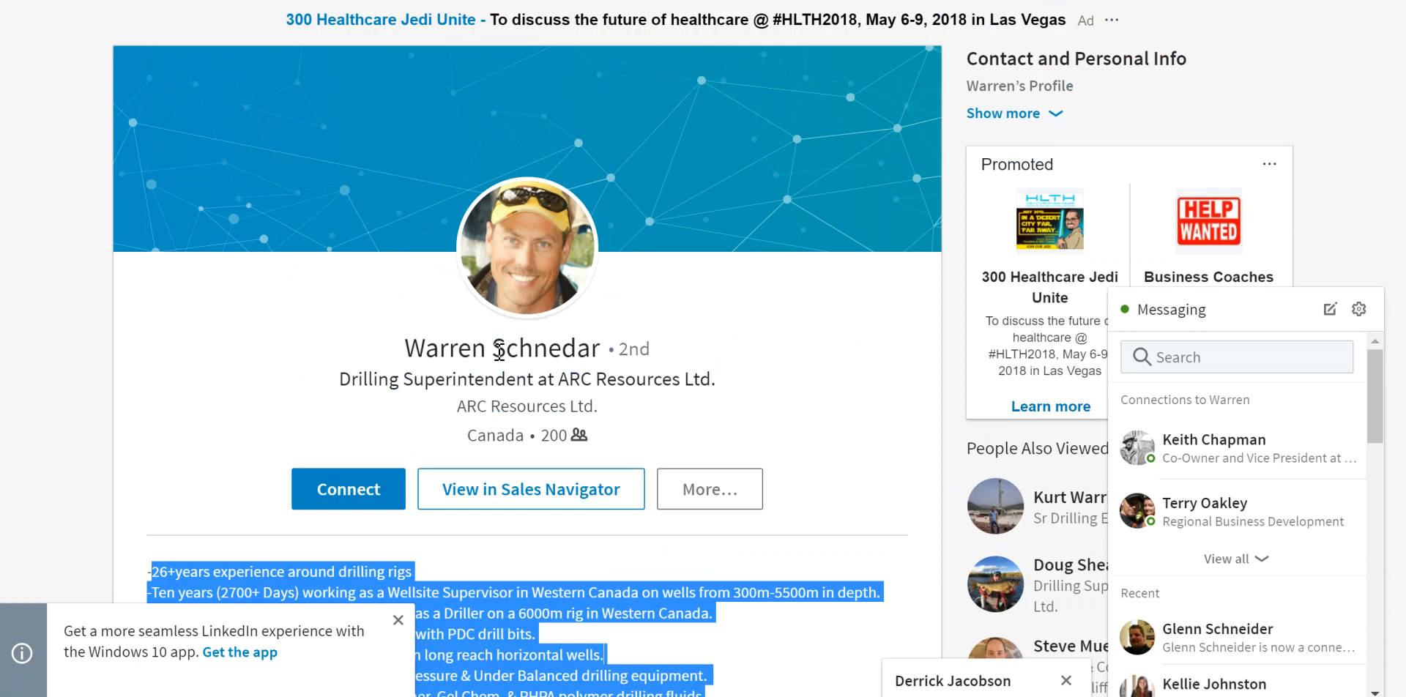
pyautogui.scroll(-3, 195, 388)
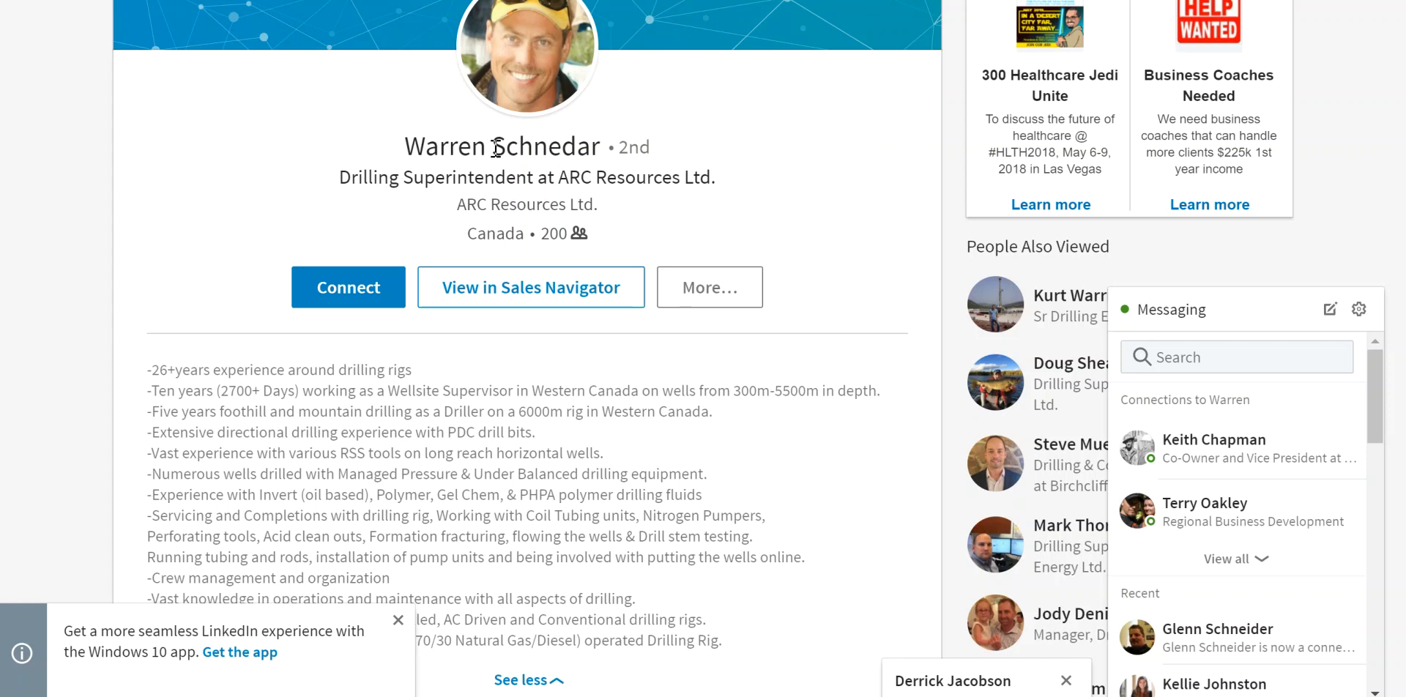
pyautogui.moveTo(492, 147); pyautogui.dragTo(602, 150)
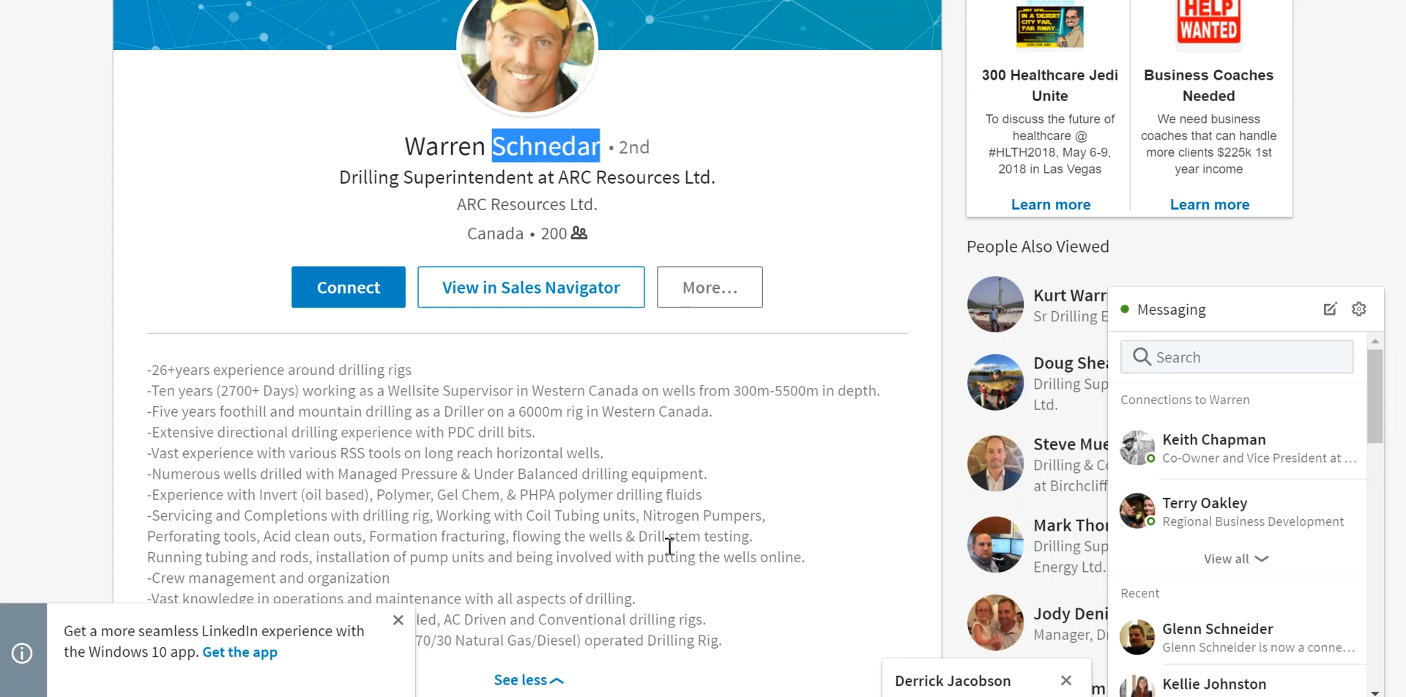
# Return to the contact list in Excel, find the copied last name and select row 57.
pyautogui.click(863, 696)
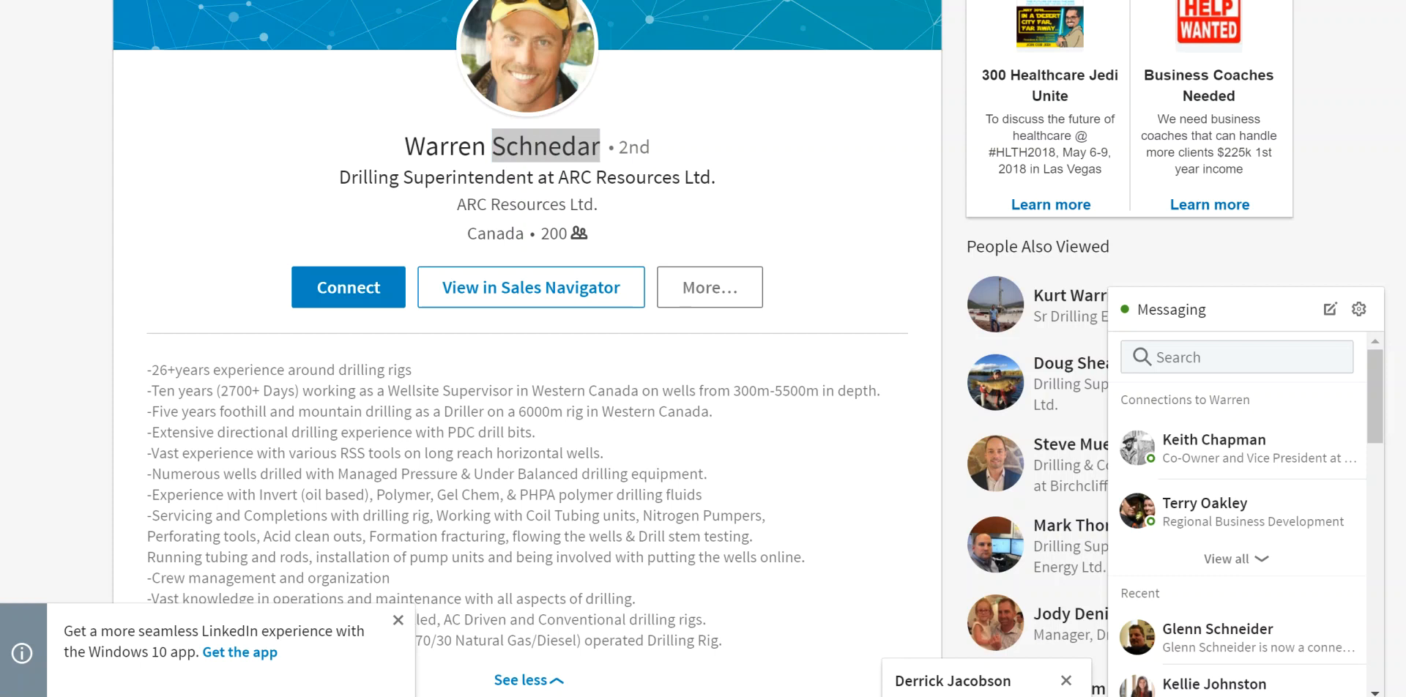
pyautogui.click(1278, 663)
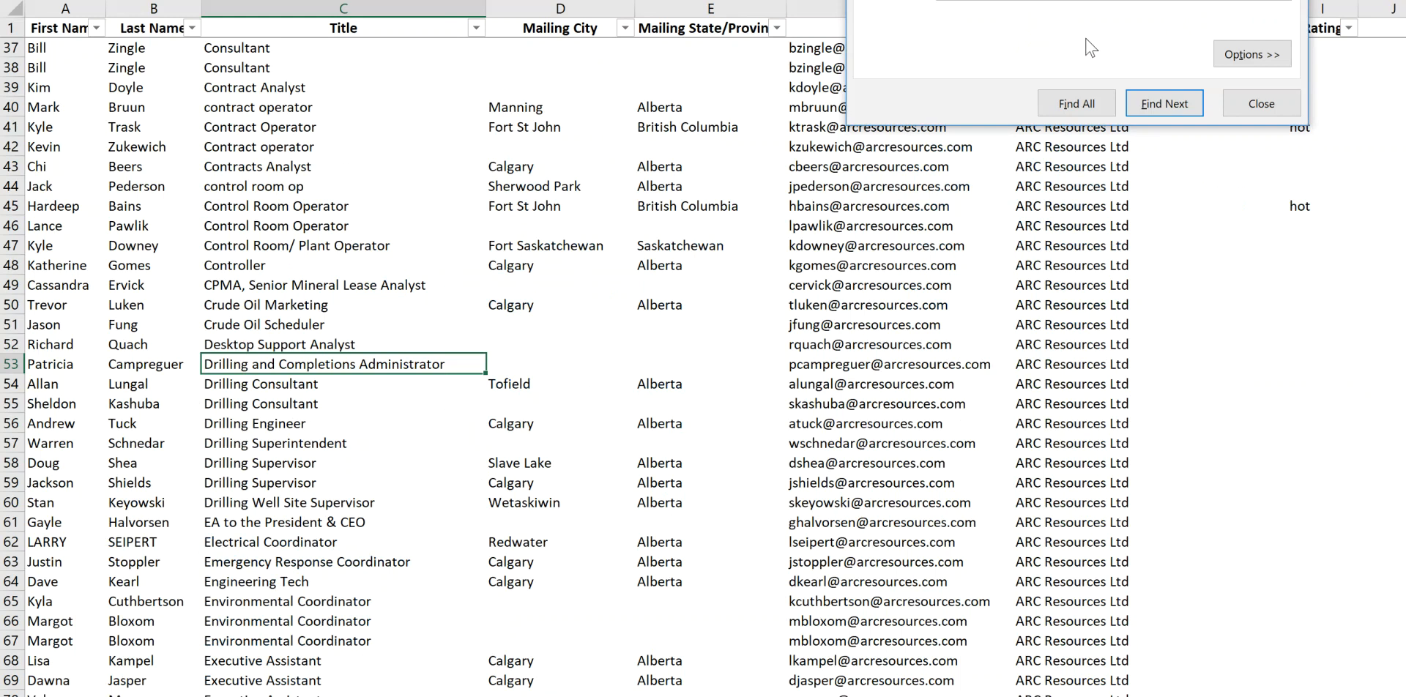
pyautogui.click(1161, 104)
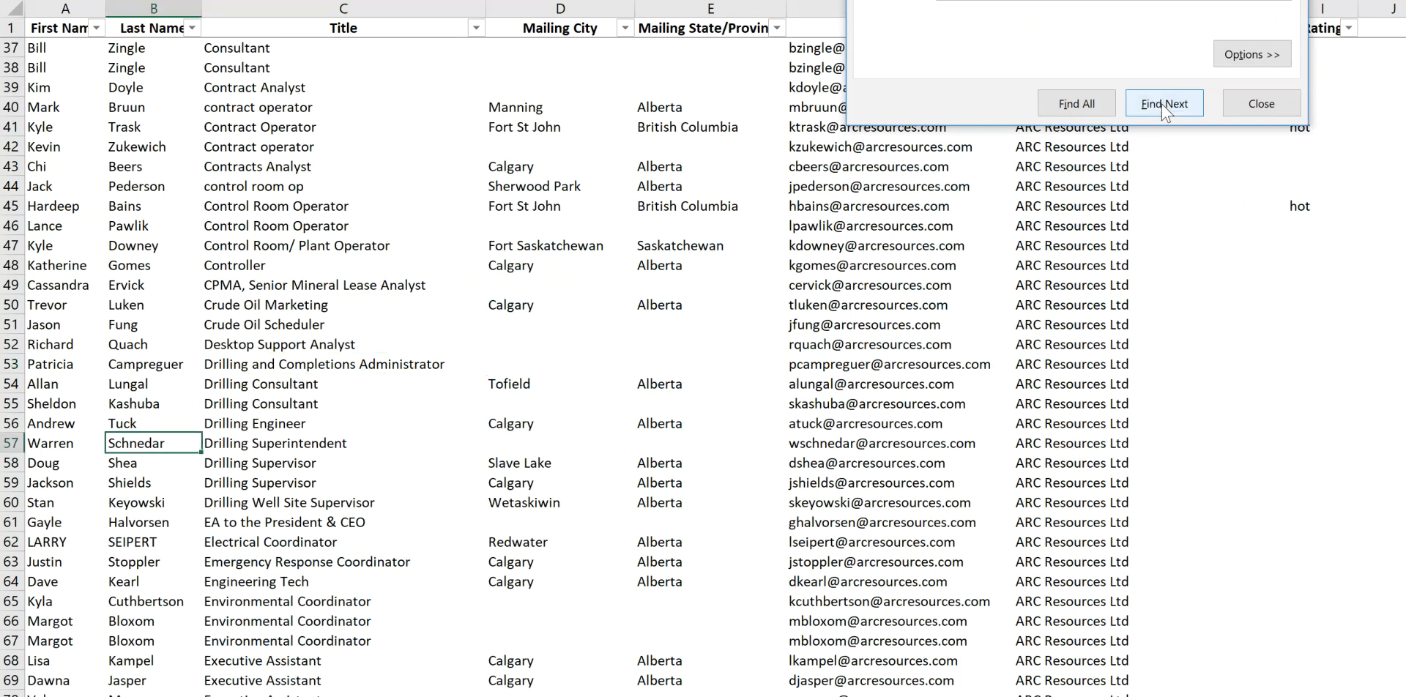
pyautogui.click(8, 443)
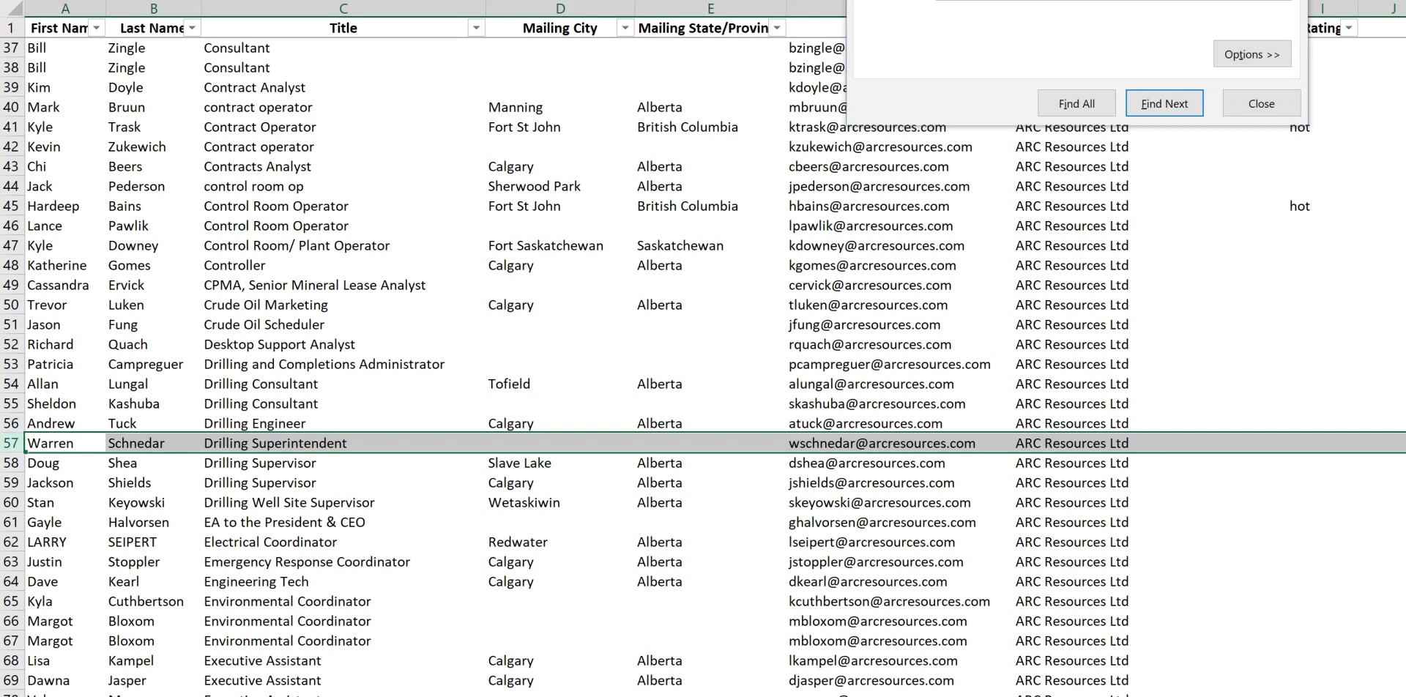
# Copy the LinkedIn summary from "-26+years experience" through "flowing the", and return to the Description cell of row 57 in Excel.
pyautogui.hotkey('alt', 'Tab')
pyautogui.moveTo(145, 376); pyautogui.dragTo(554, 538)
pyautogui.moveTo(735, 634); pyautogui.dragTo(162, 431)
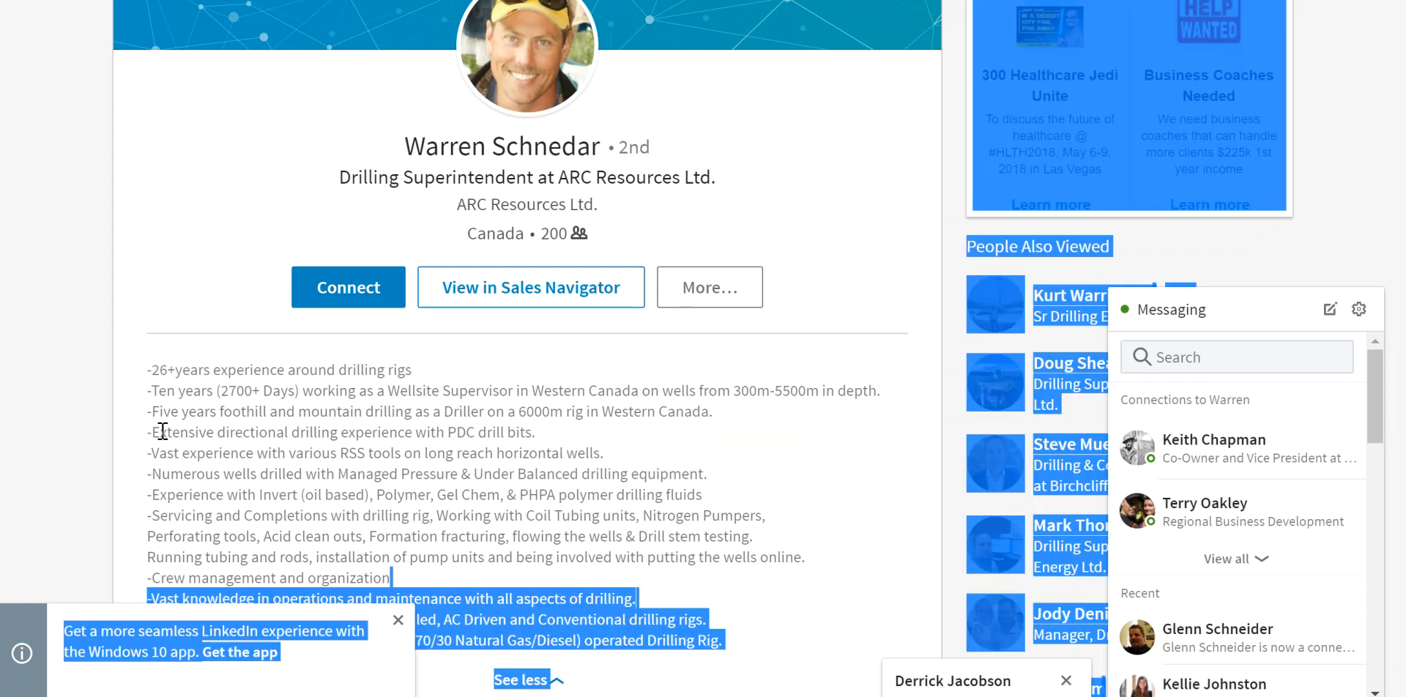
pyautogui.click(151, 371)
pyautogui.moveTo(151, 370); pyautogui.dragTo(661, 623)
pyautogui.moveTo(565, 557); pyautogui.dragTo(588, 542)
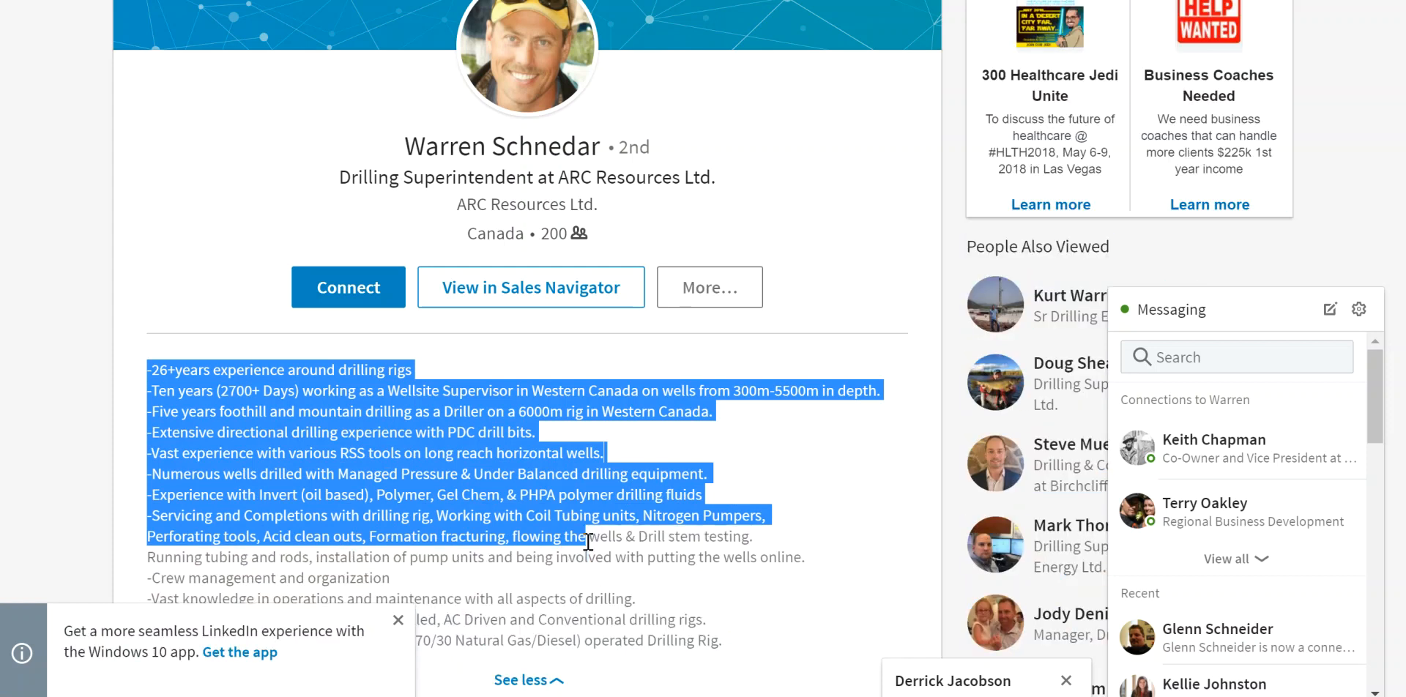
pyautogui.rightClick(387, 472)
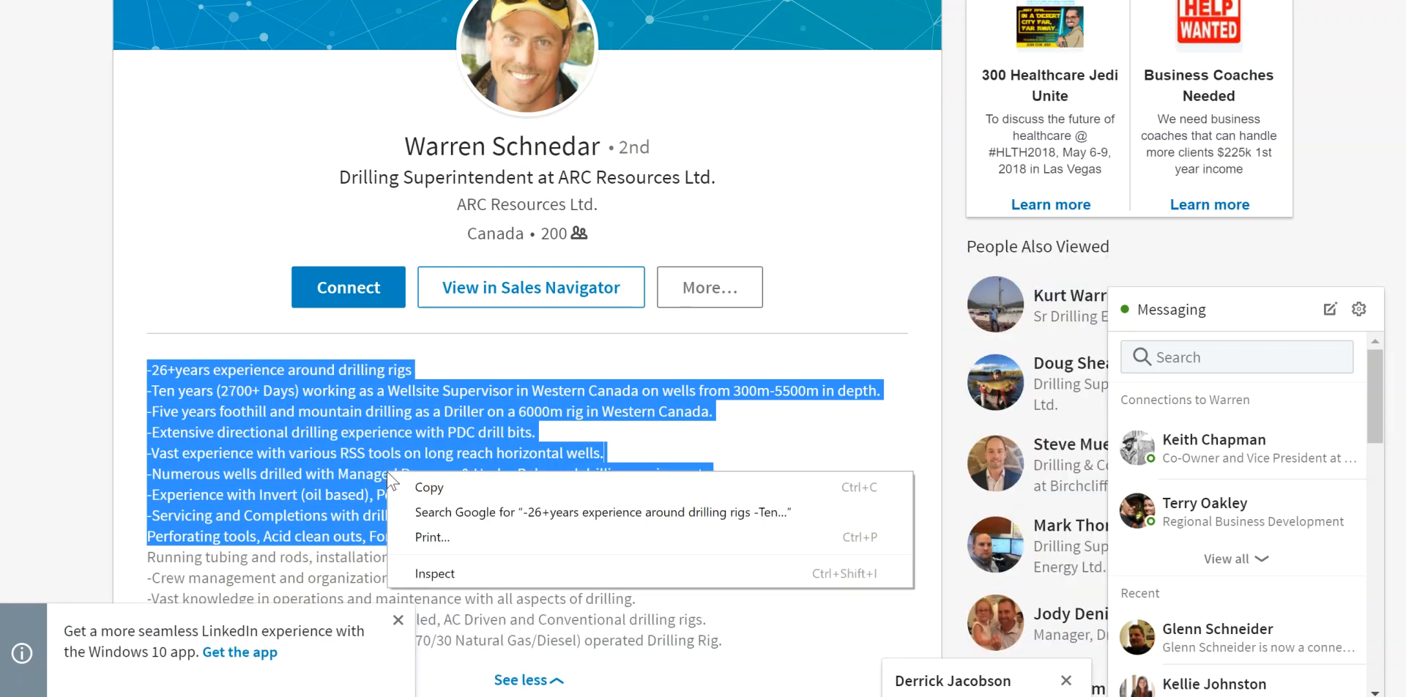
pyautogui.click(428, 488)
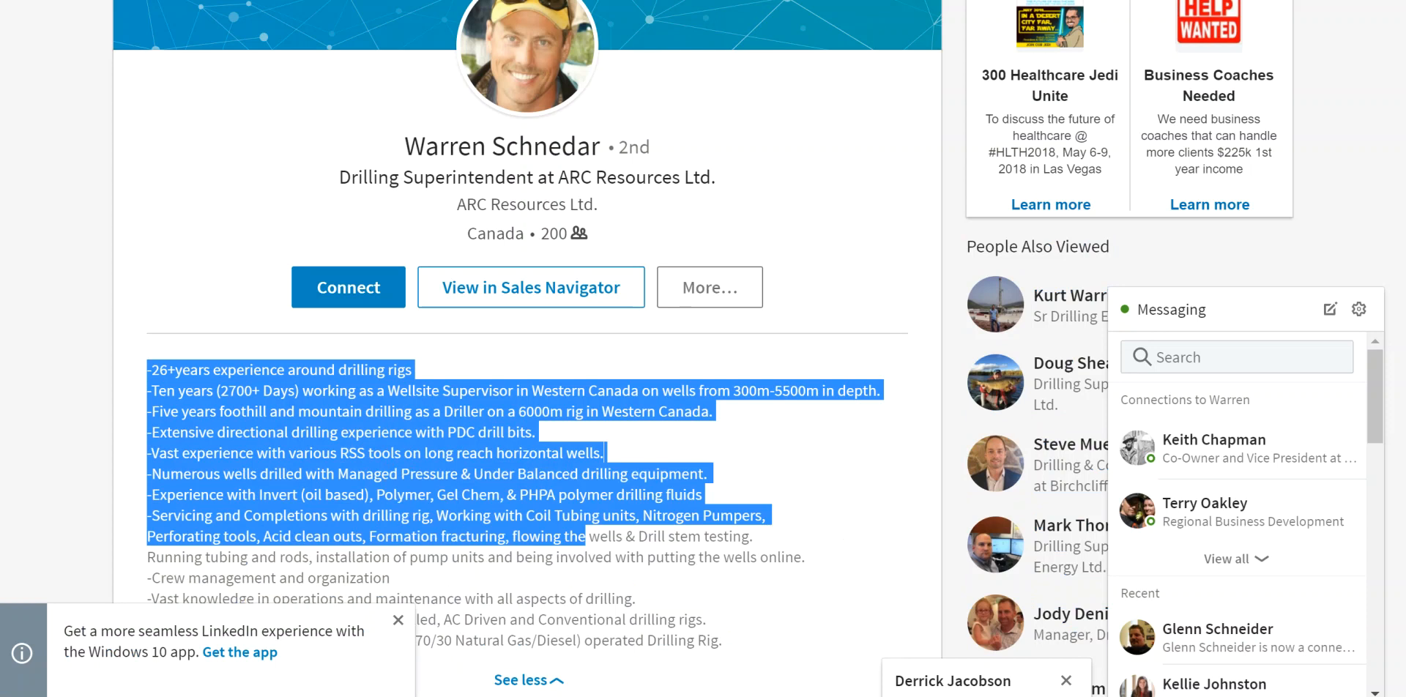
pyautogui.click(864, 696)
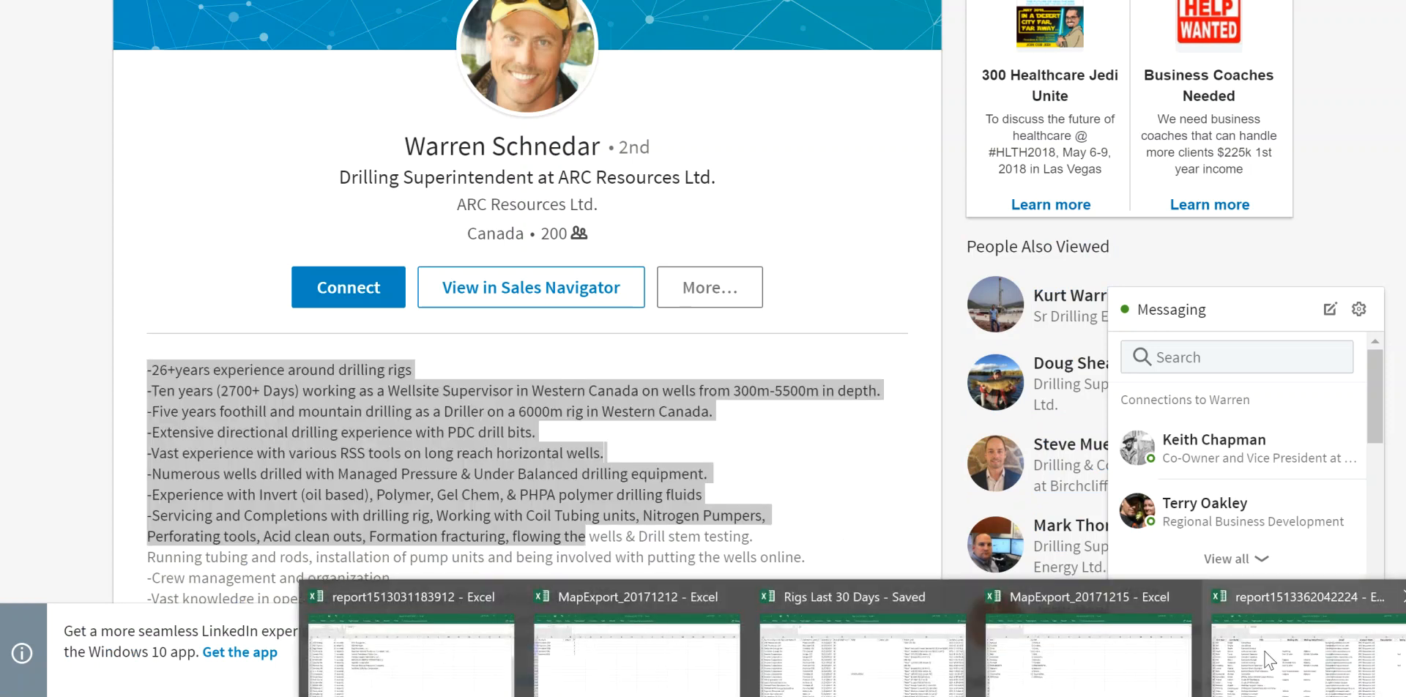
pyautogui.click(1258, 680)
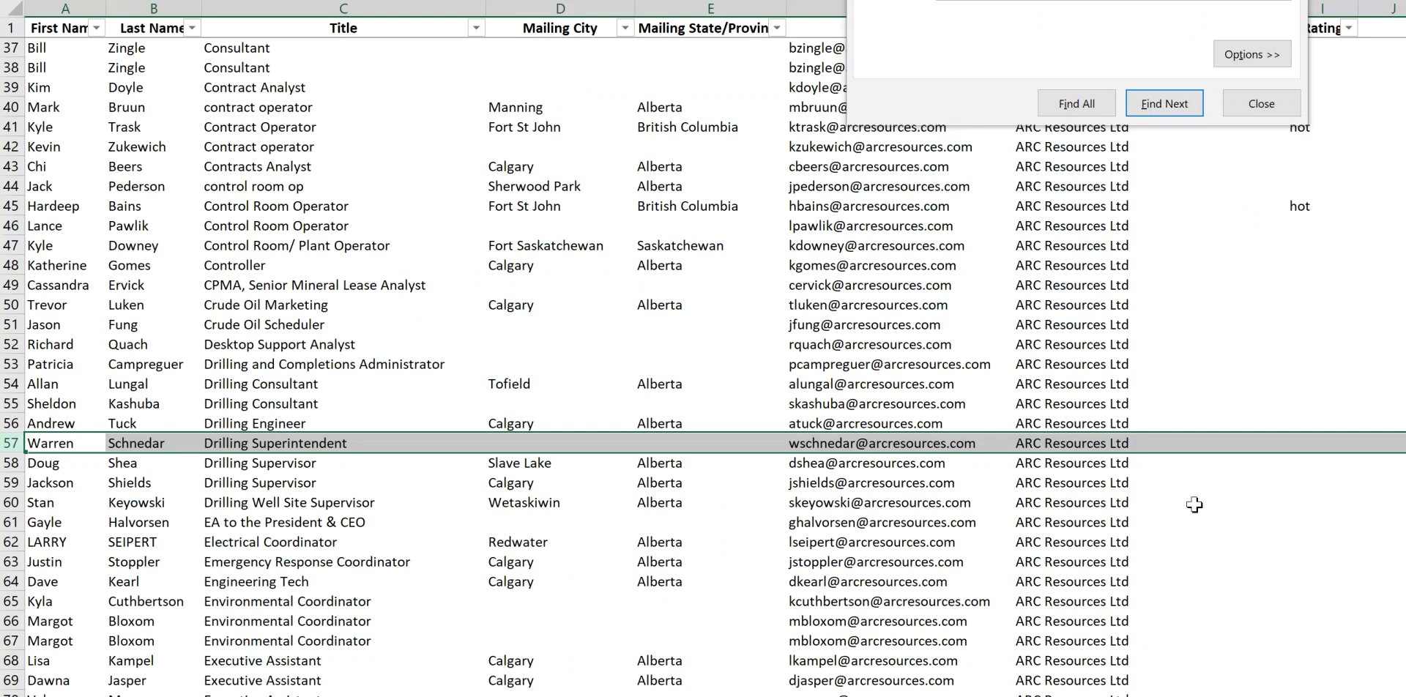
pyautogui.click(1172, 446)
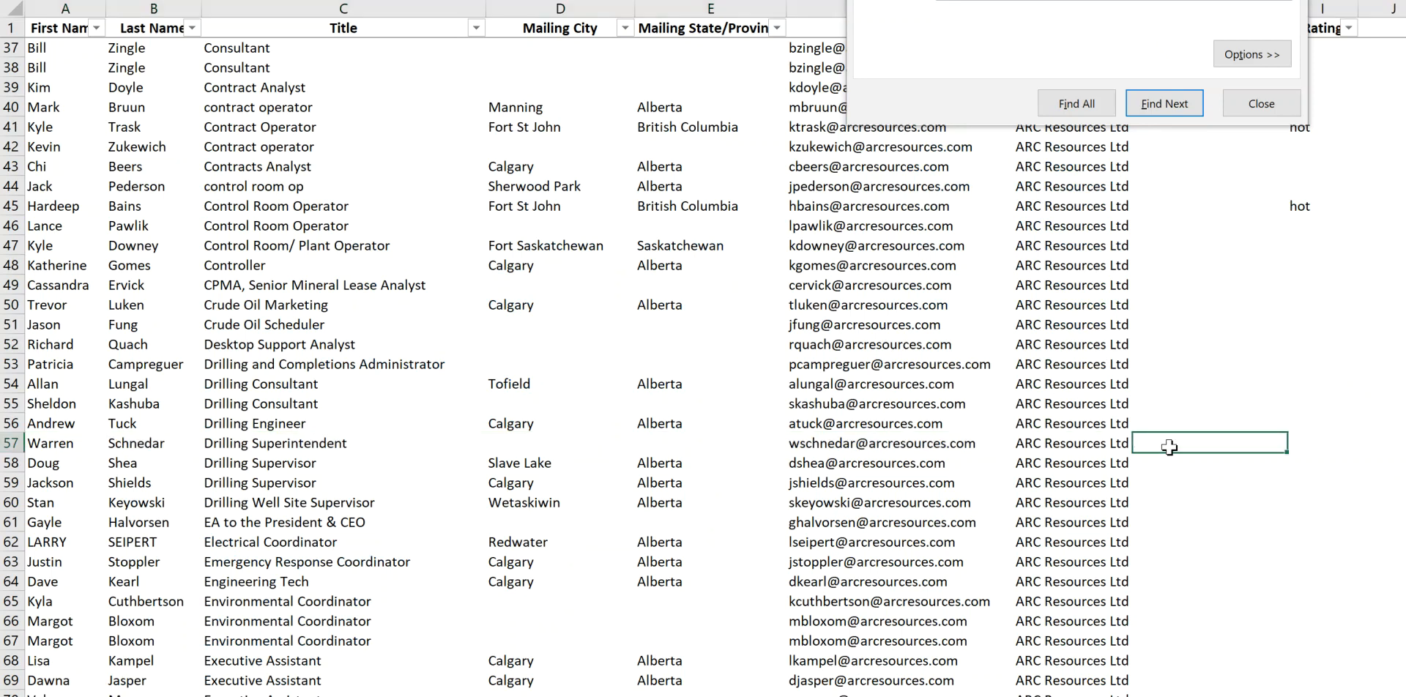
# Try to paste the copied profile summary into the Description cell of row 57, and clear the cell again.
pyautogui.hotkey('ctrl', 'v')
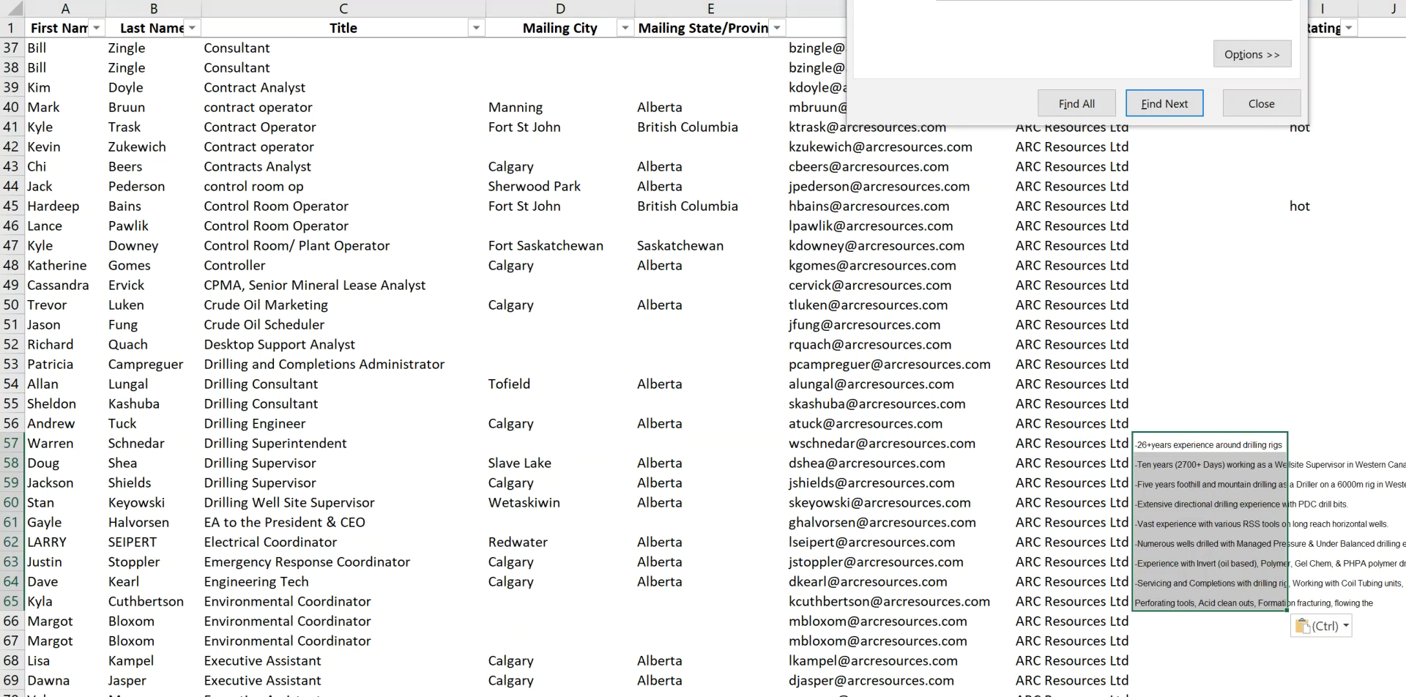
pyautogui.hotkey('ctrl', 'z')
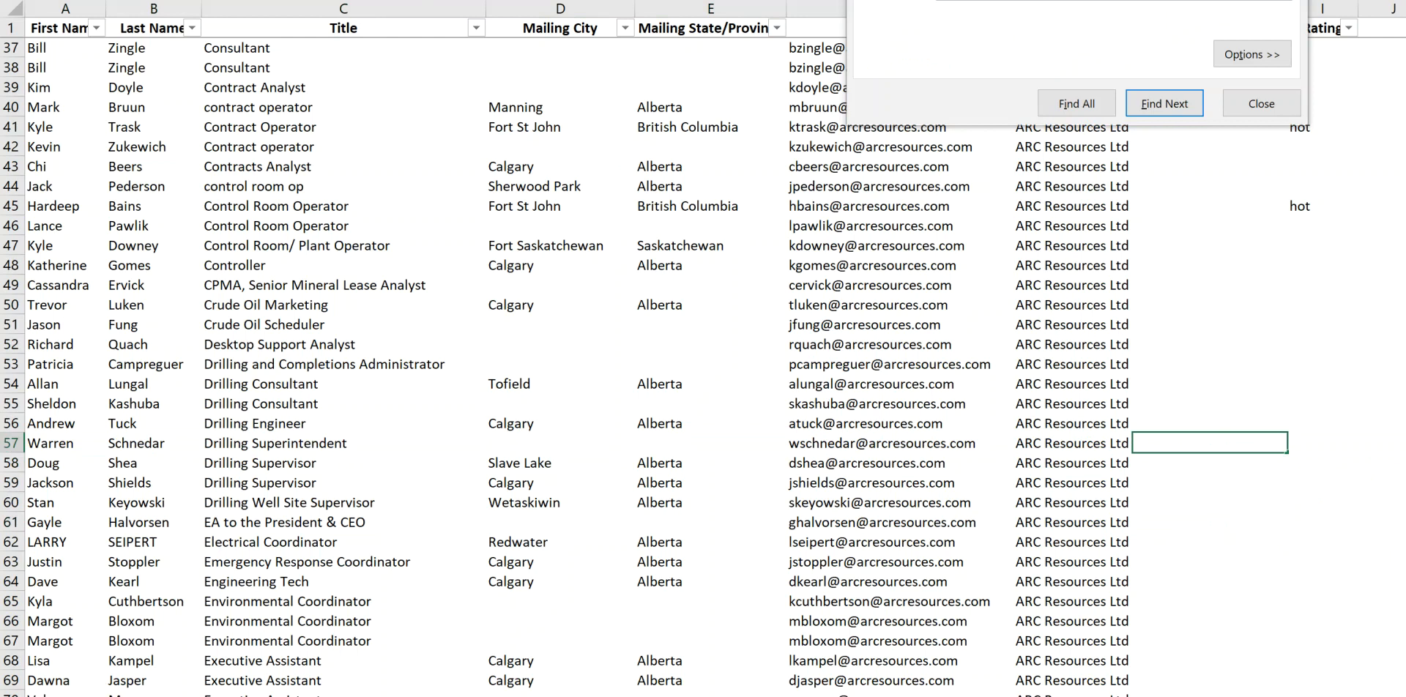
pyautogui.hotkey('ctrl', 'v')
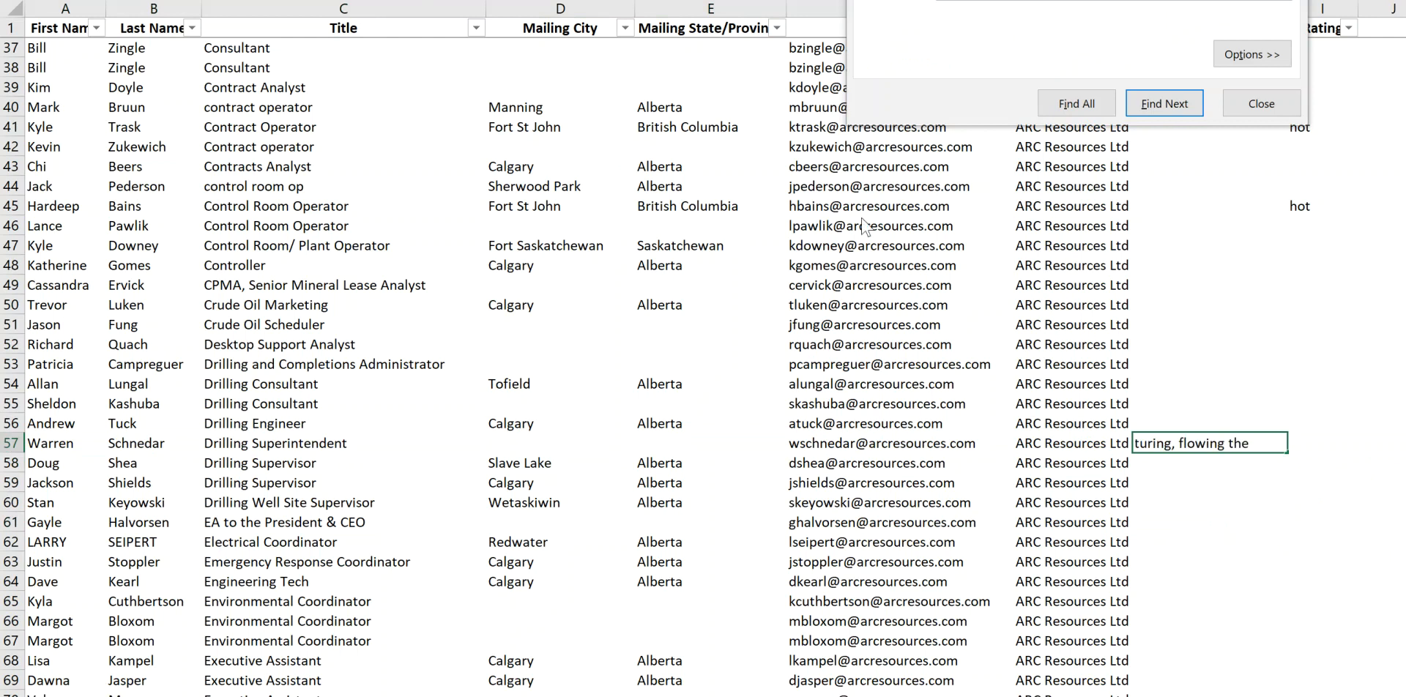
pyautogui.press('Return')
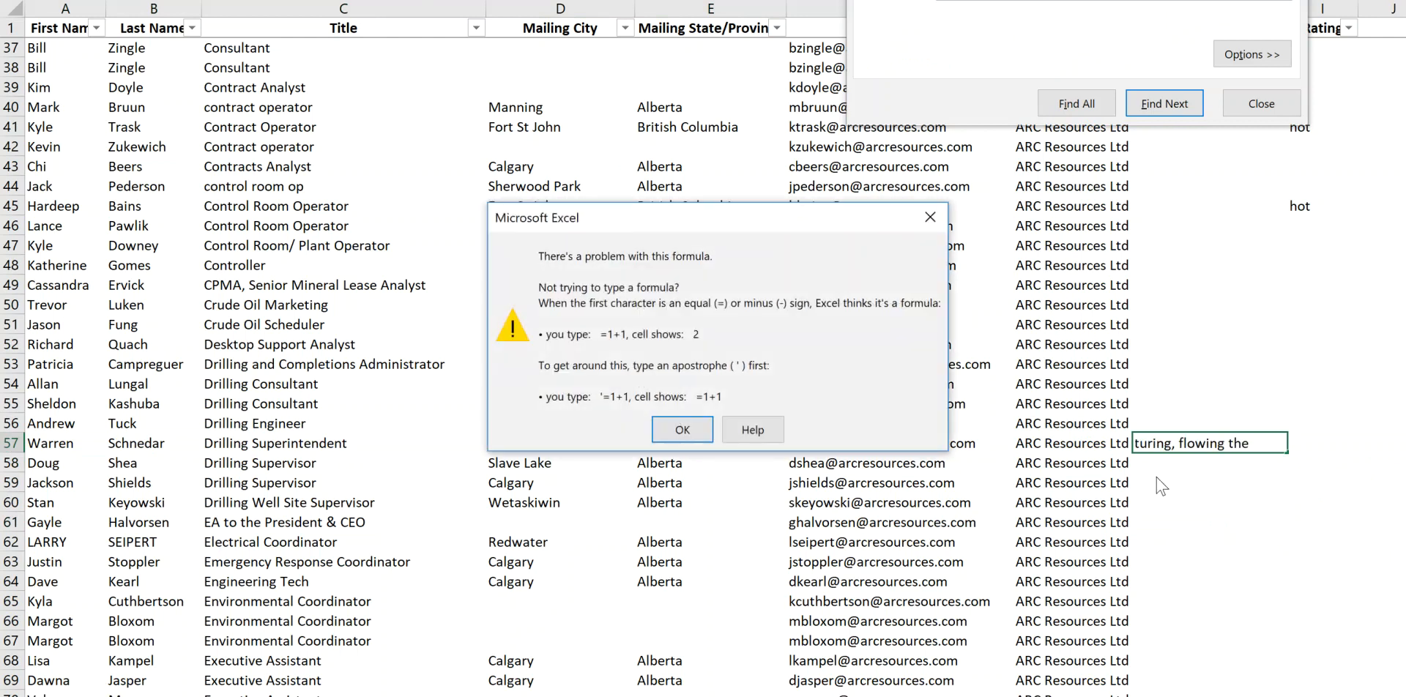
pyautogui.click(681, 437)
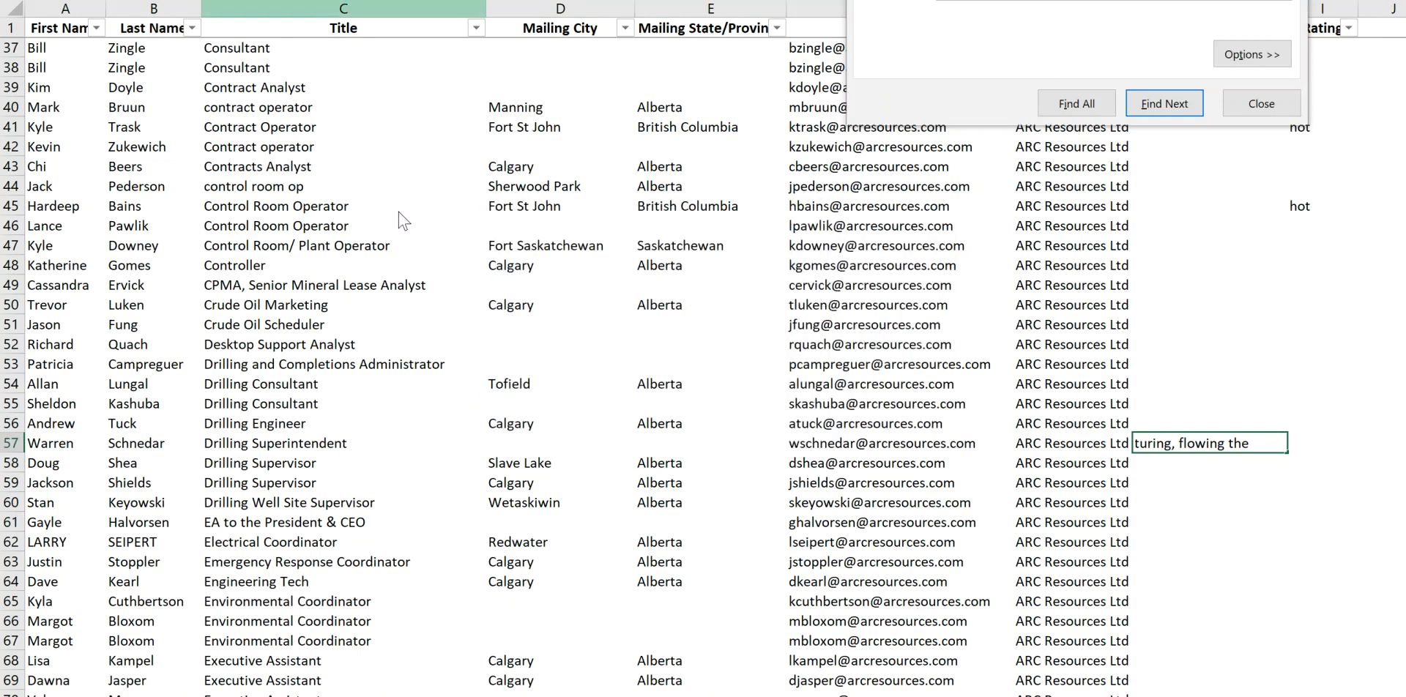
pyautogui.scroll(2, 388, 268)
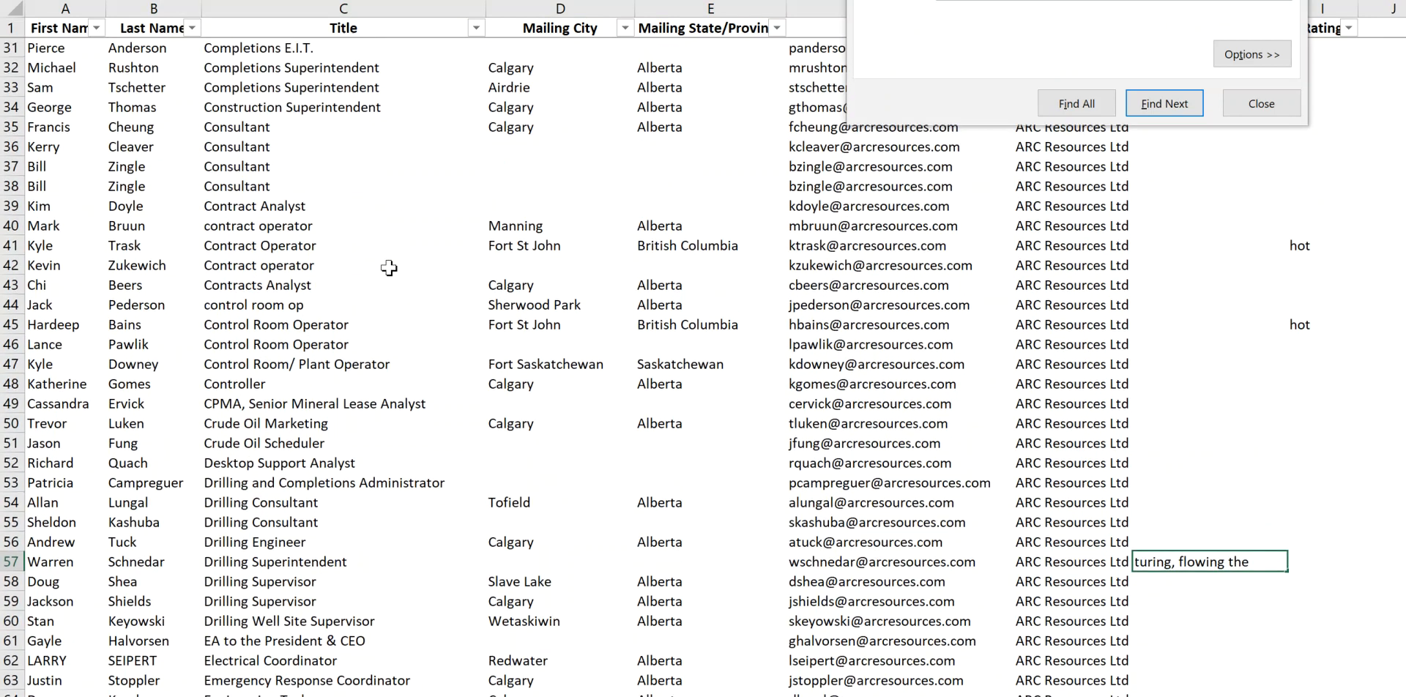
pyautogui.click(380, 357)
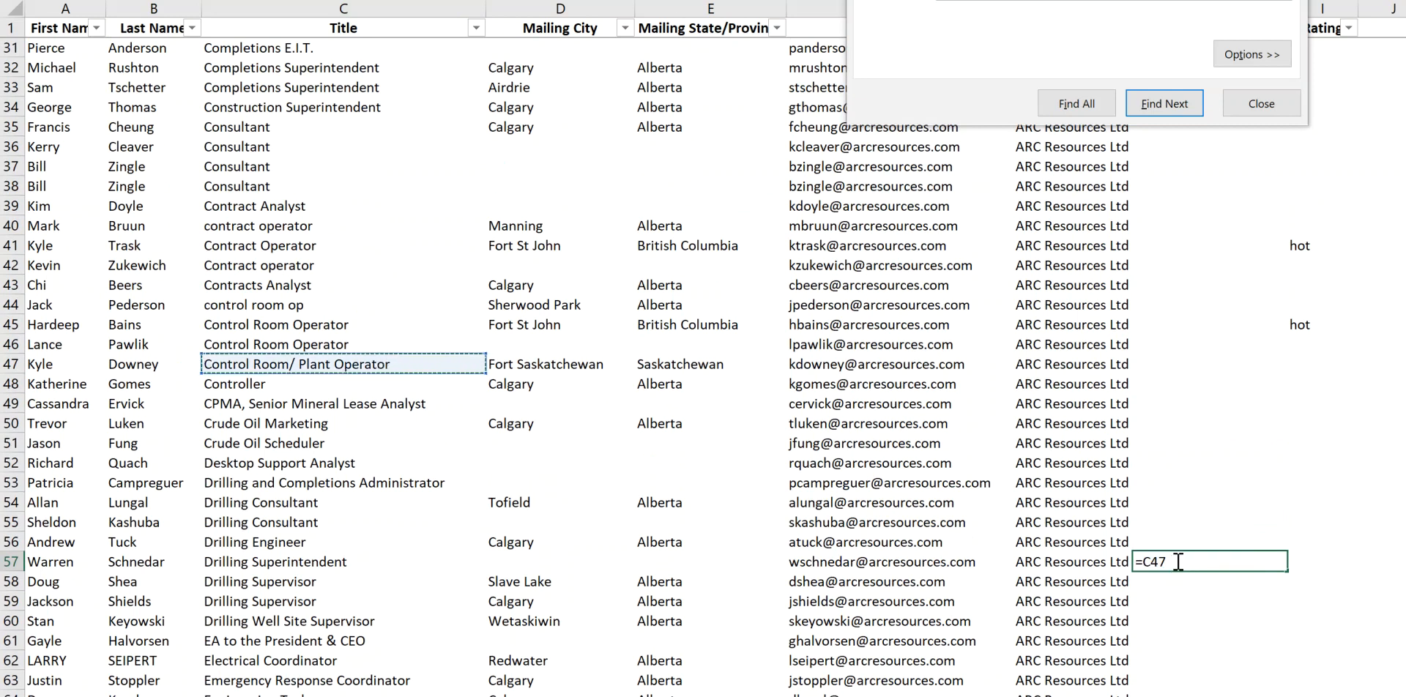
pyautogui.press('BackSpace')
pyautogui.press('BackSpace')
pyautogui.press('BackSpace')
pyautogui.press('BackSpace')
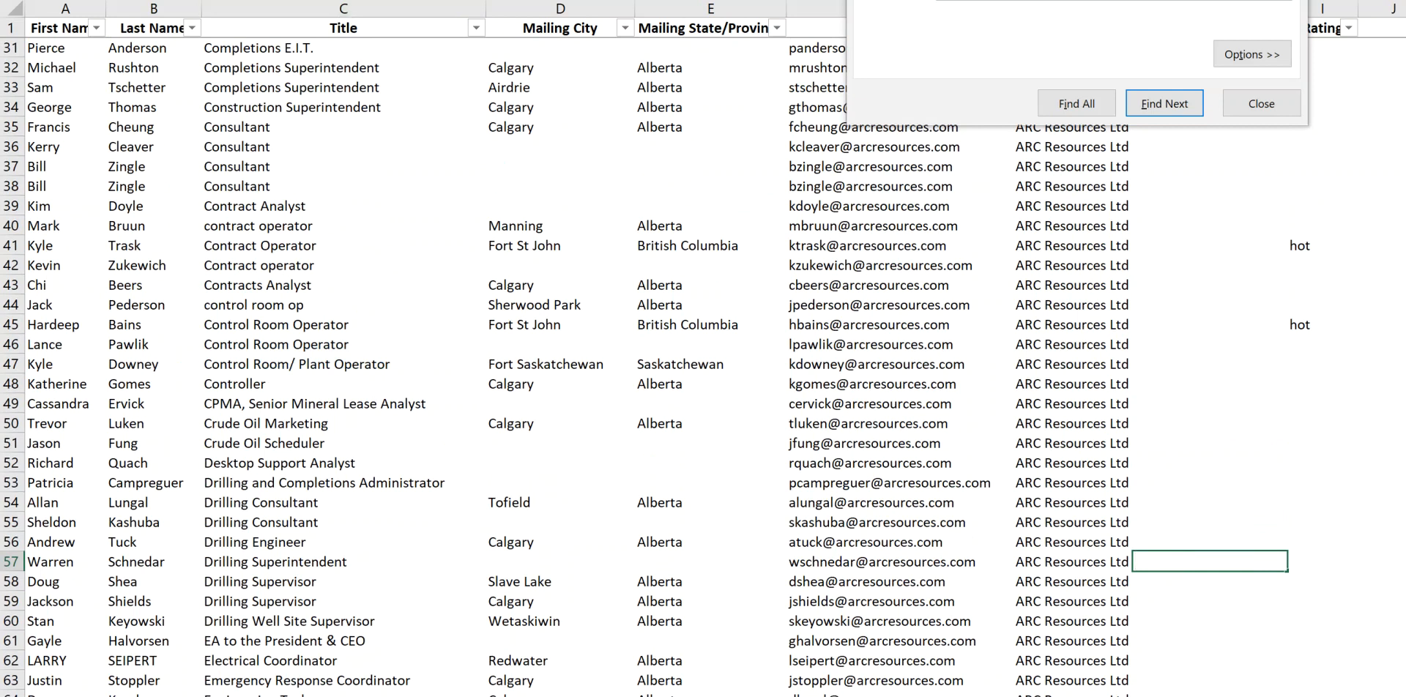
# Try again to paste the copied LinkedIn summary into the Description cell of row 57.
pyautogui.hotkey('ctrl', 'v')
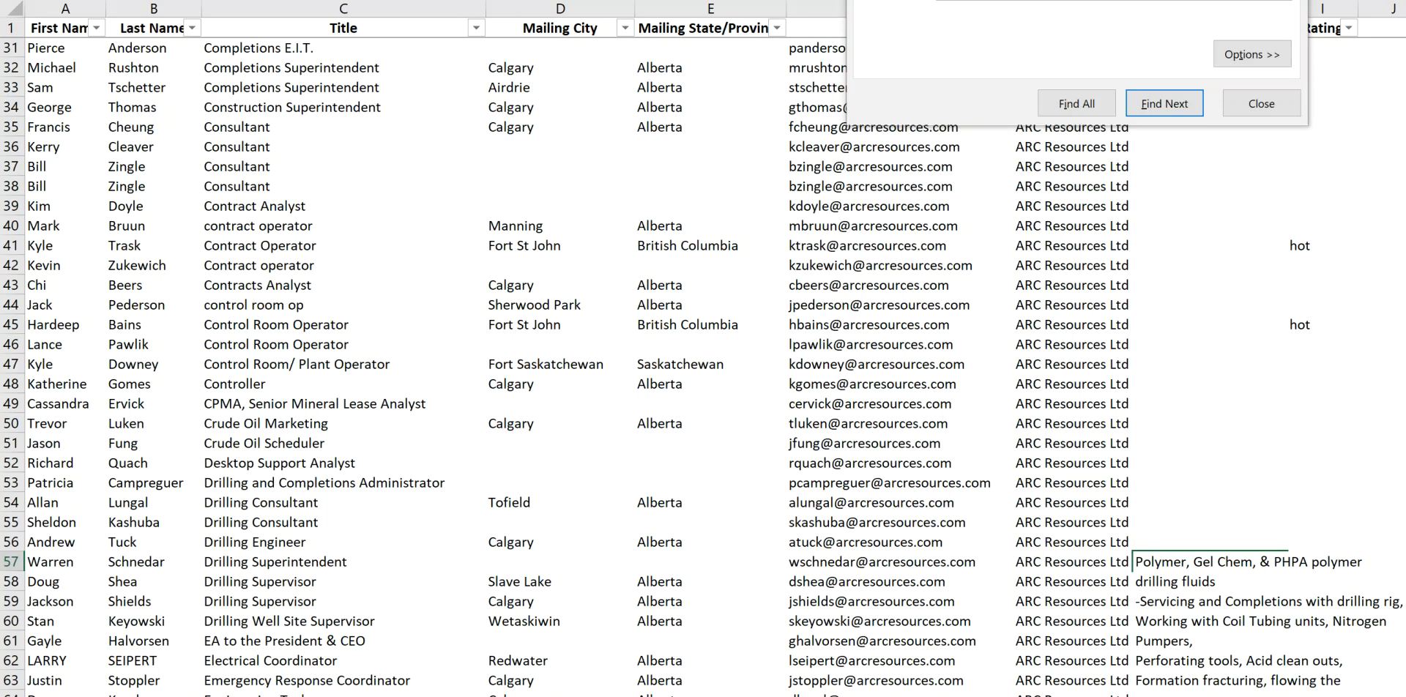
pyautogui.press('BackSpace')
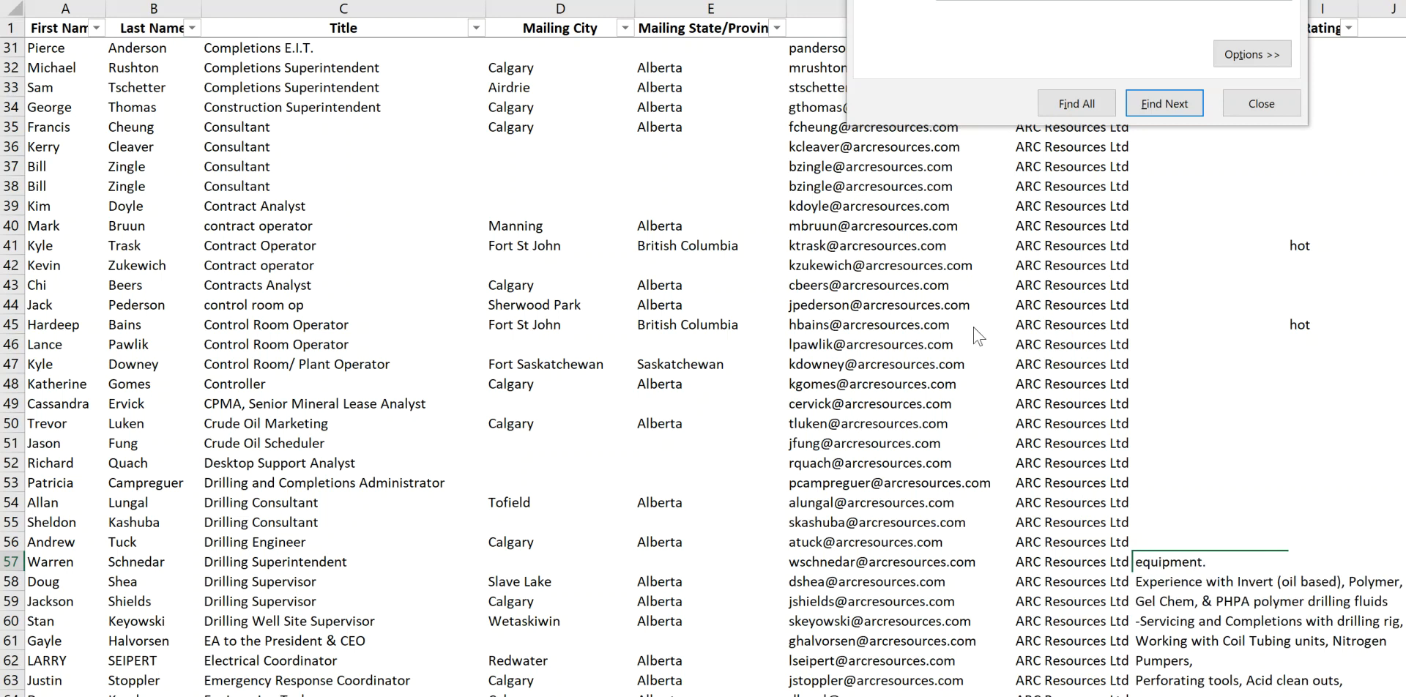
pyautogui.click(1201, 443)
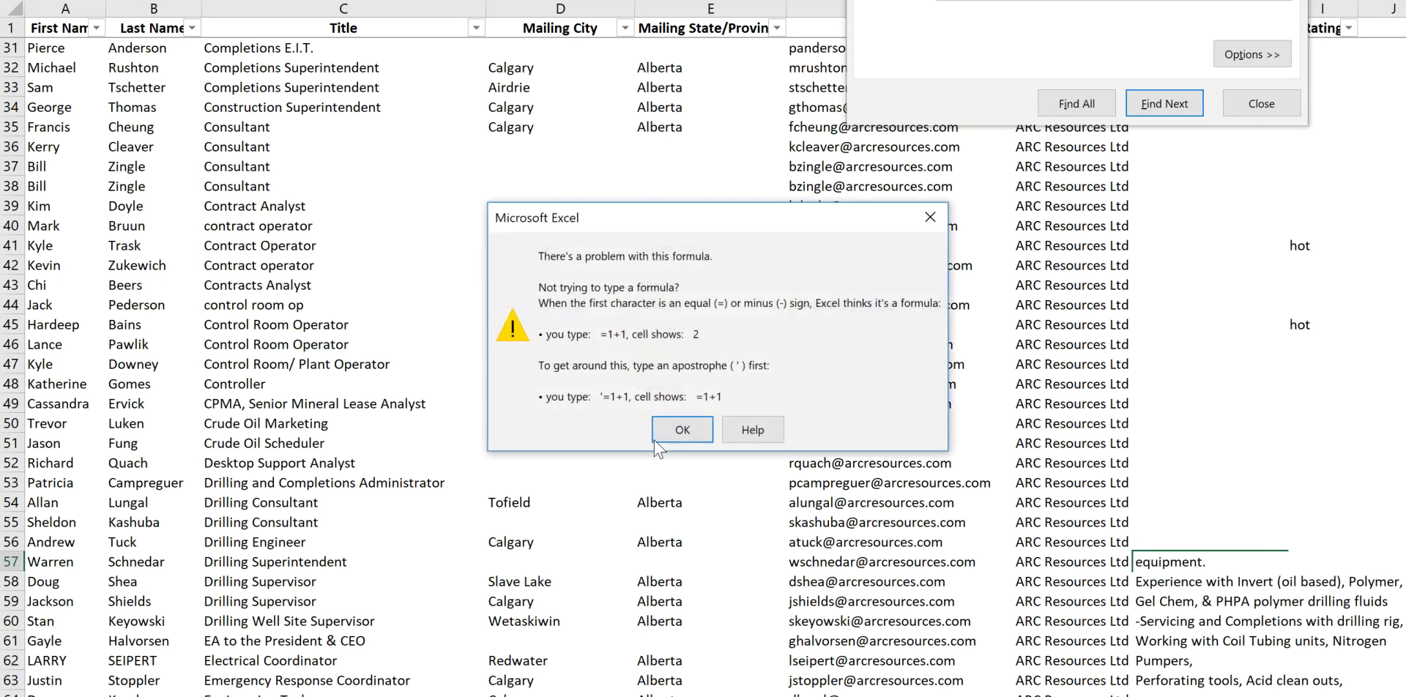
pyautogui.click(930, 216)
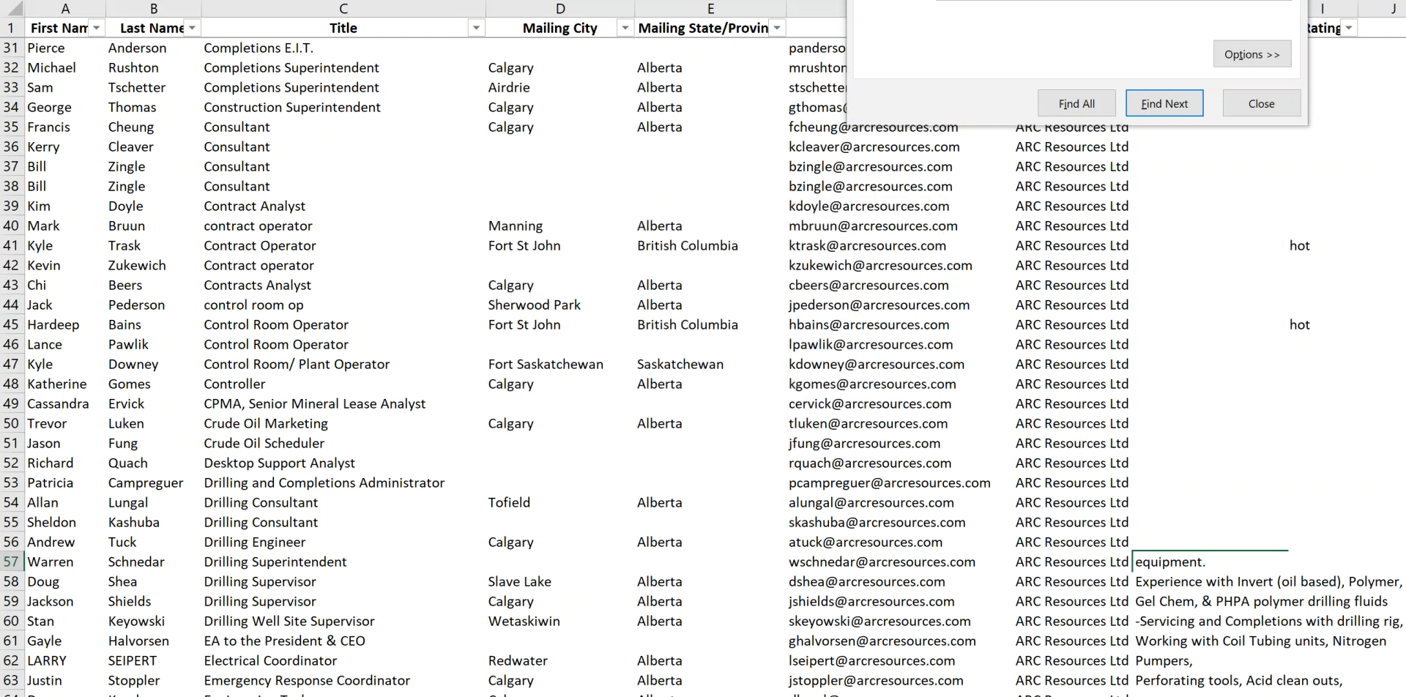
pyautogui.press('Escape')
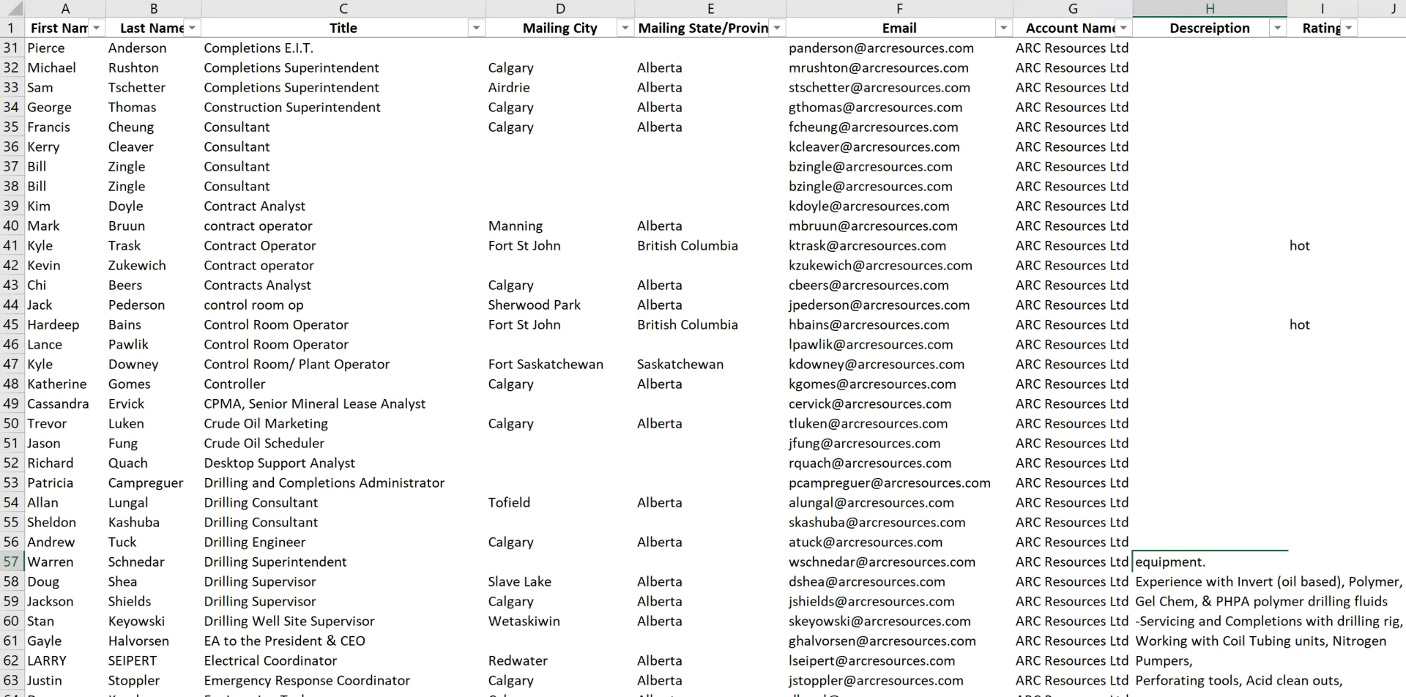
# Clear the accidental formula from the Description cell of row 57 and leave the cell empty.
pyautogui.write('=')
pyautogui.click(1256, 106)
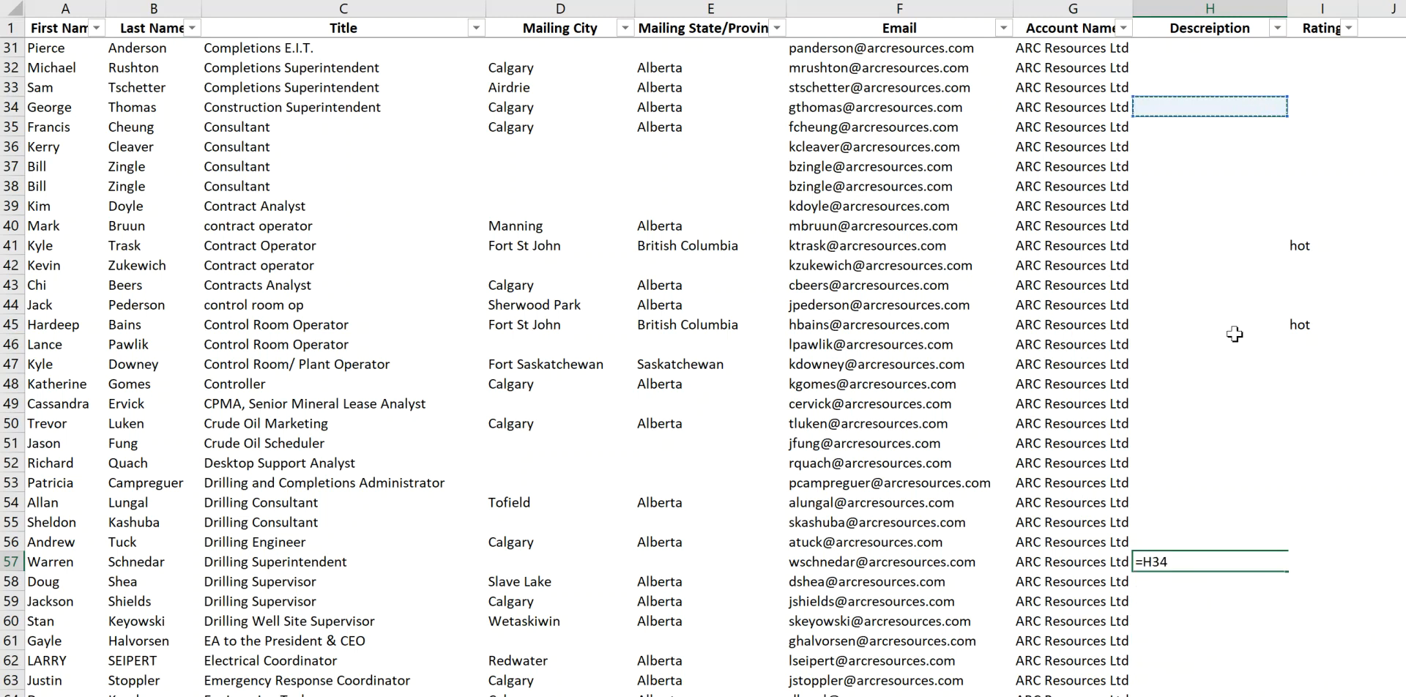
pyautogui.click(1186, 560)
pyautogui.press('BackSpace')
pyautogui.press('BackSpace')
pyautogui.press('BackSpace')
pyautogui.press('BackSpace')
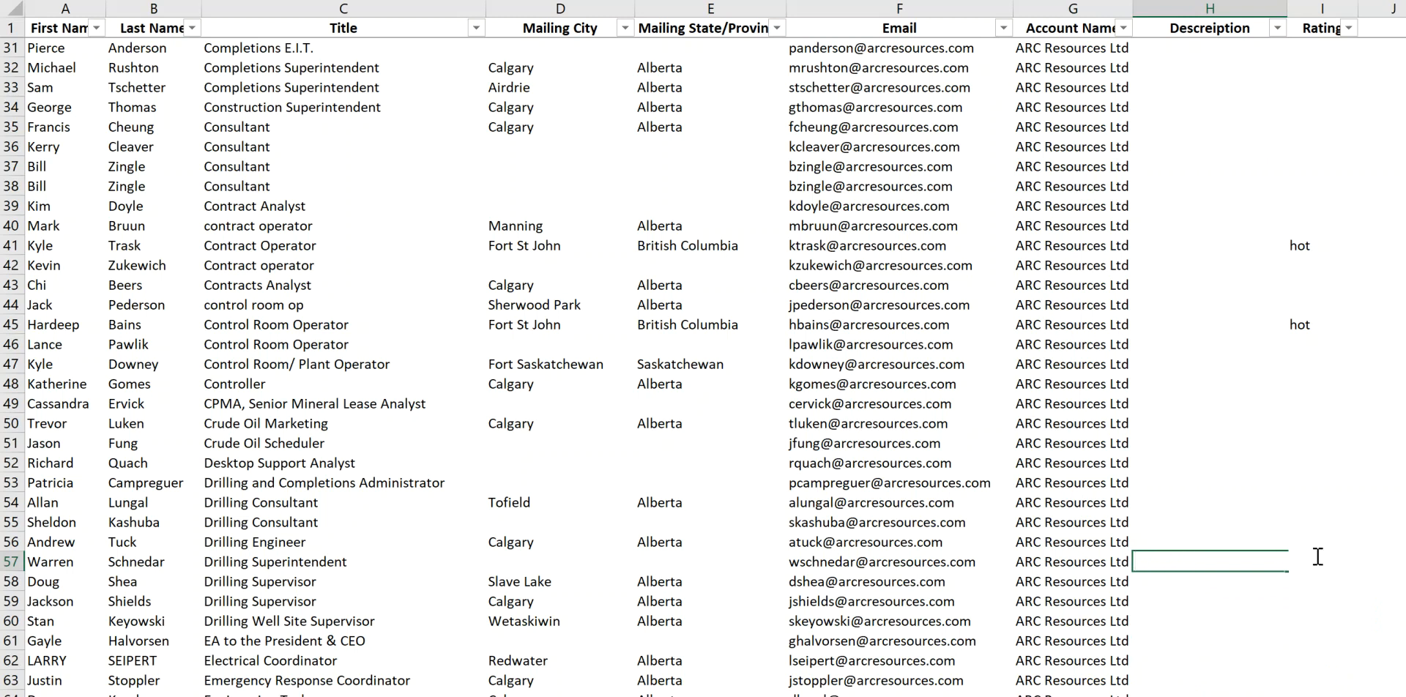
pyautogui.click(1261, 628)
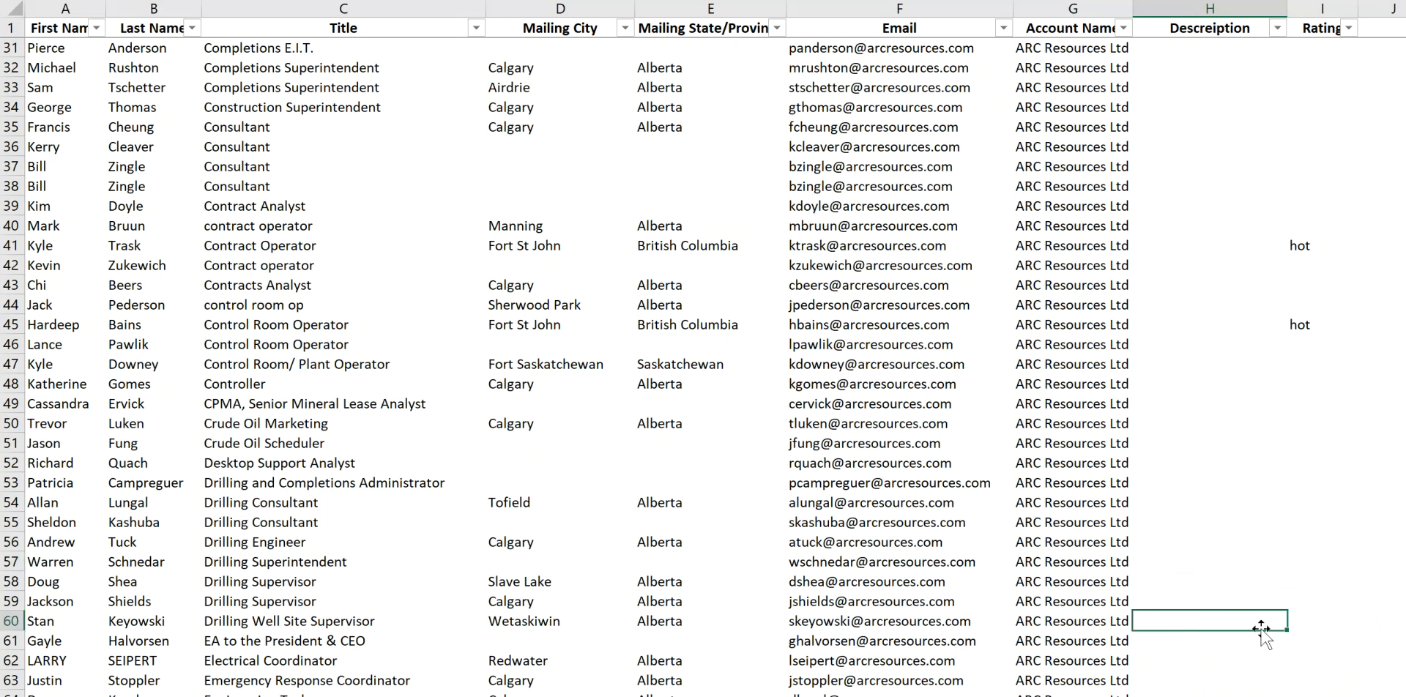
# Rate the Drilling Superintendent in row 57 as "hot" and sort the contact list by Rating from A to Z.
pyautogui.click(1327, 551)
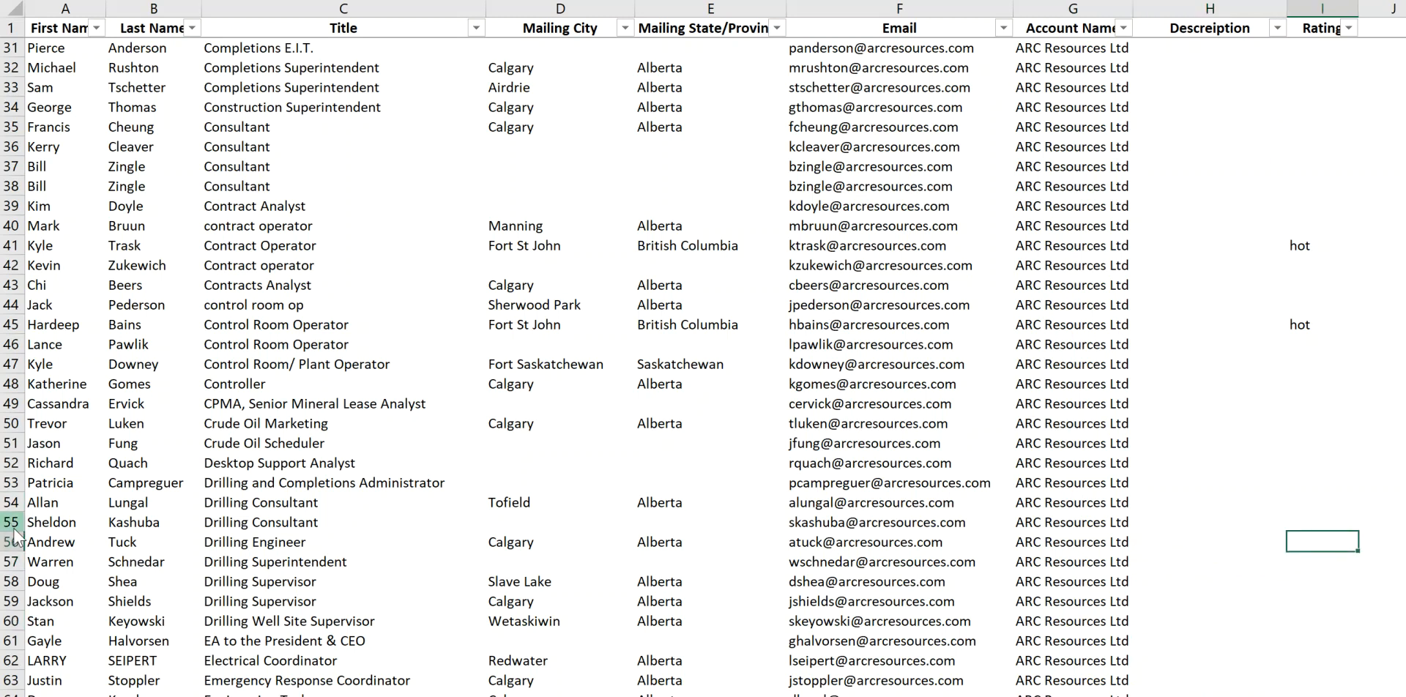
pyautogui.click(9, 562)
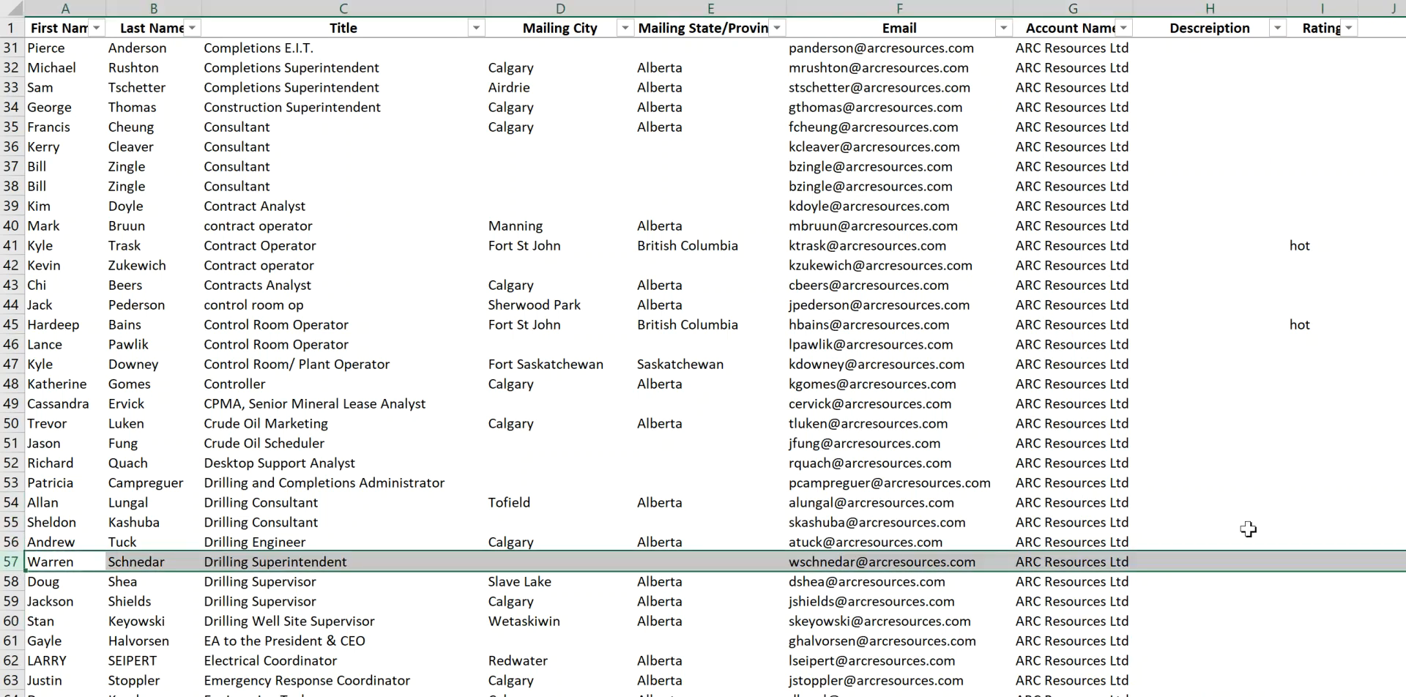
pyautogui.click(1300, 566)
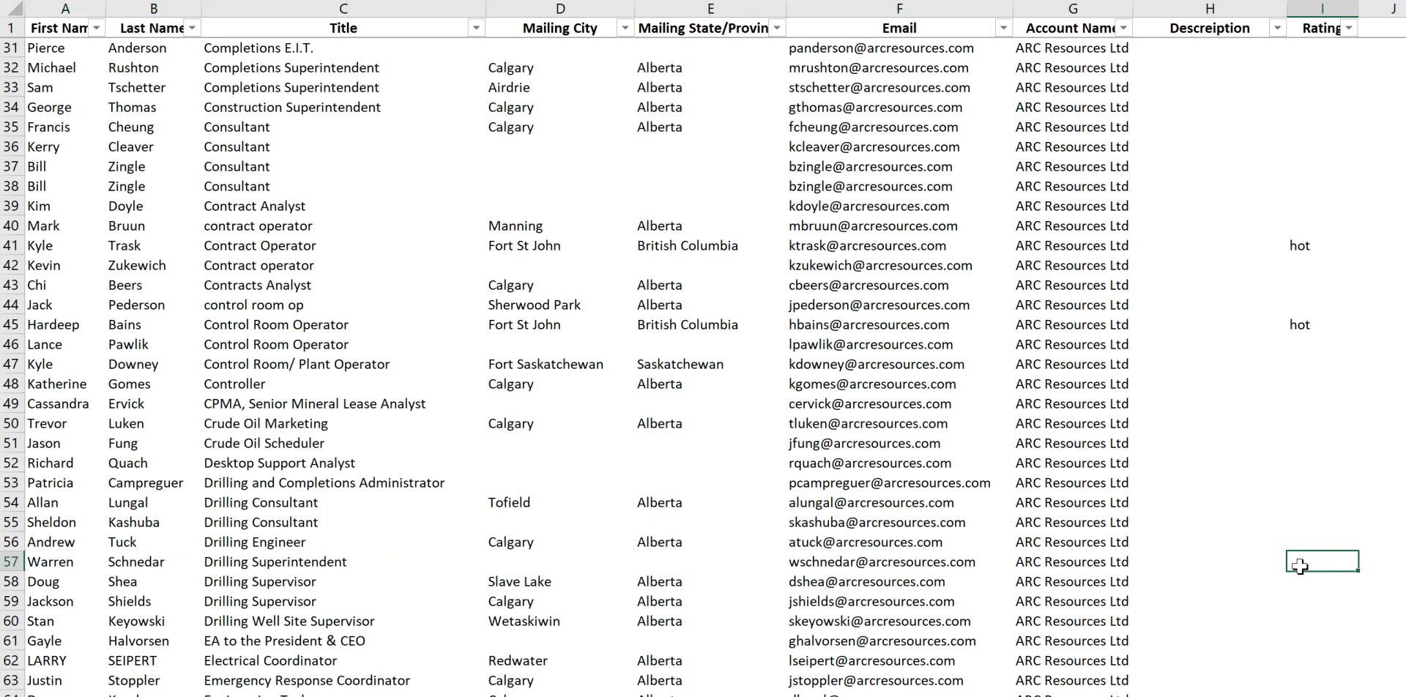
pyautogui.write('hot')
pyautogui.click(1259, 498)
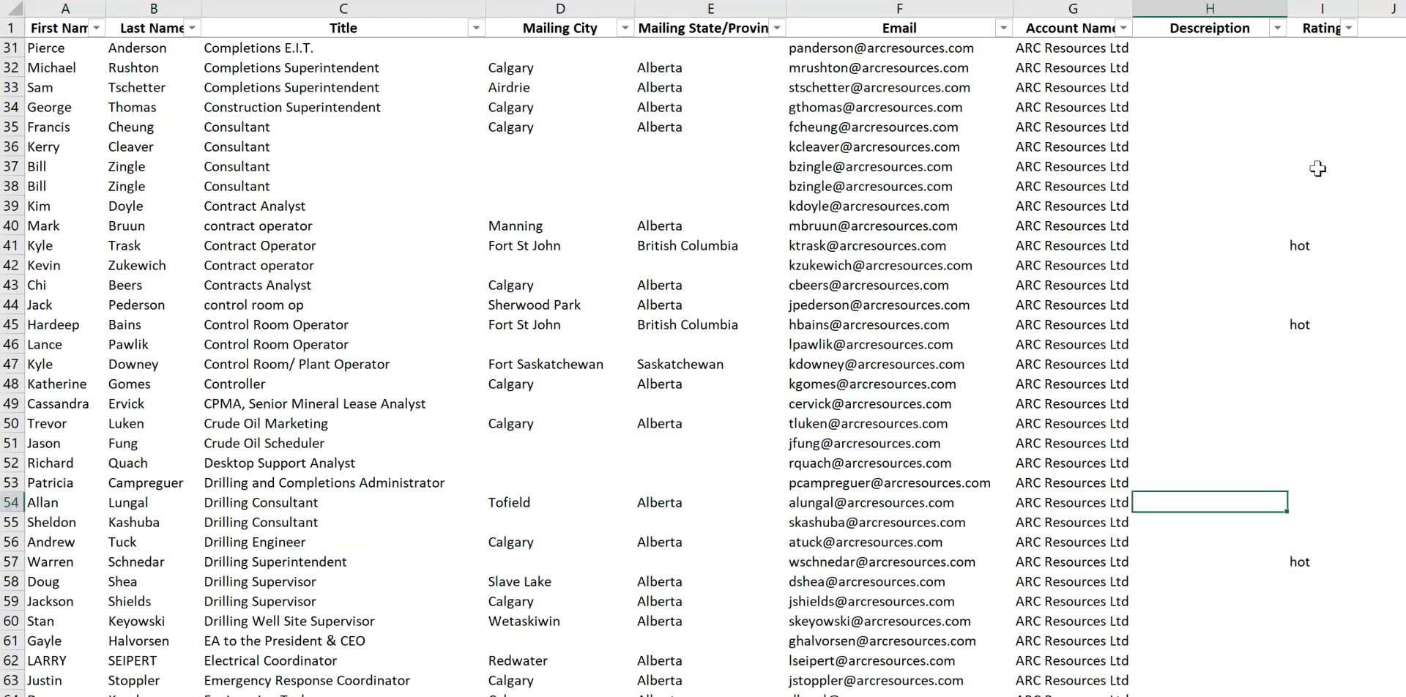
pyautogui.click(1348, 29)
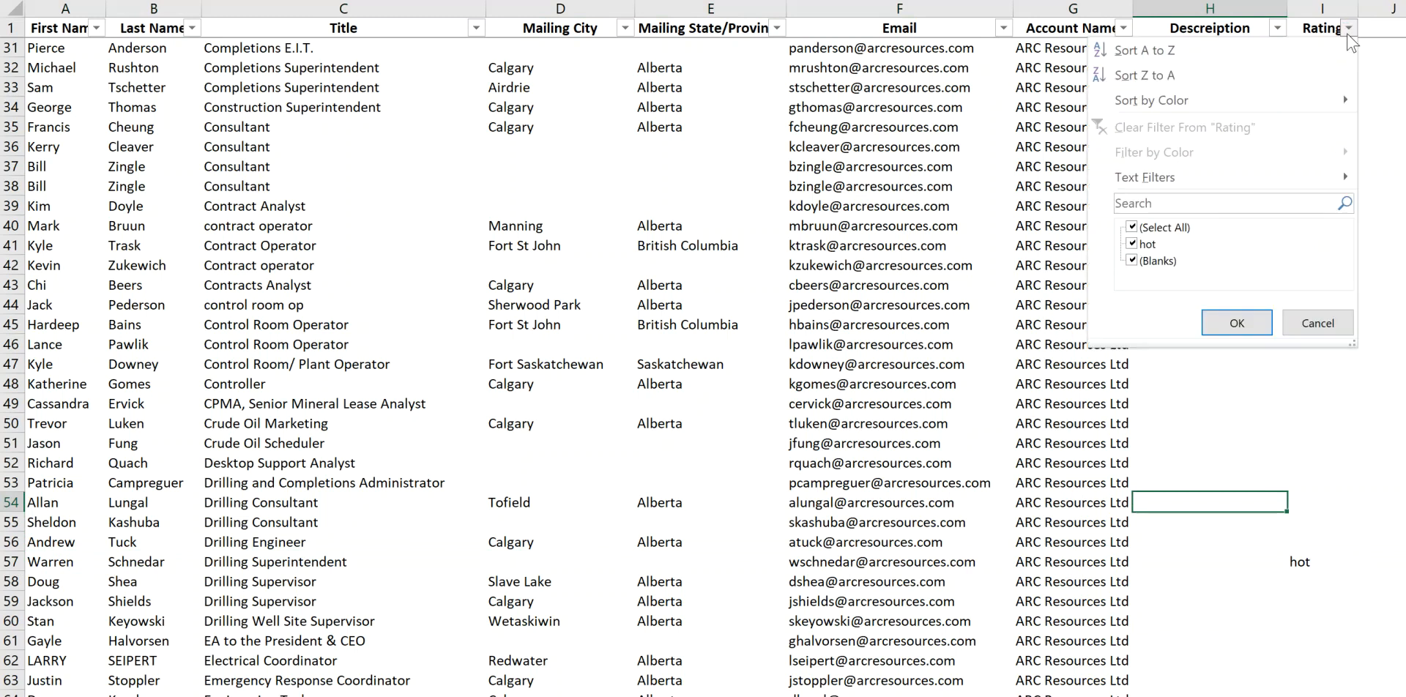
pyautogui.click(1224, 52)
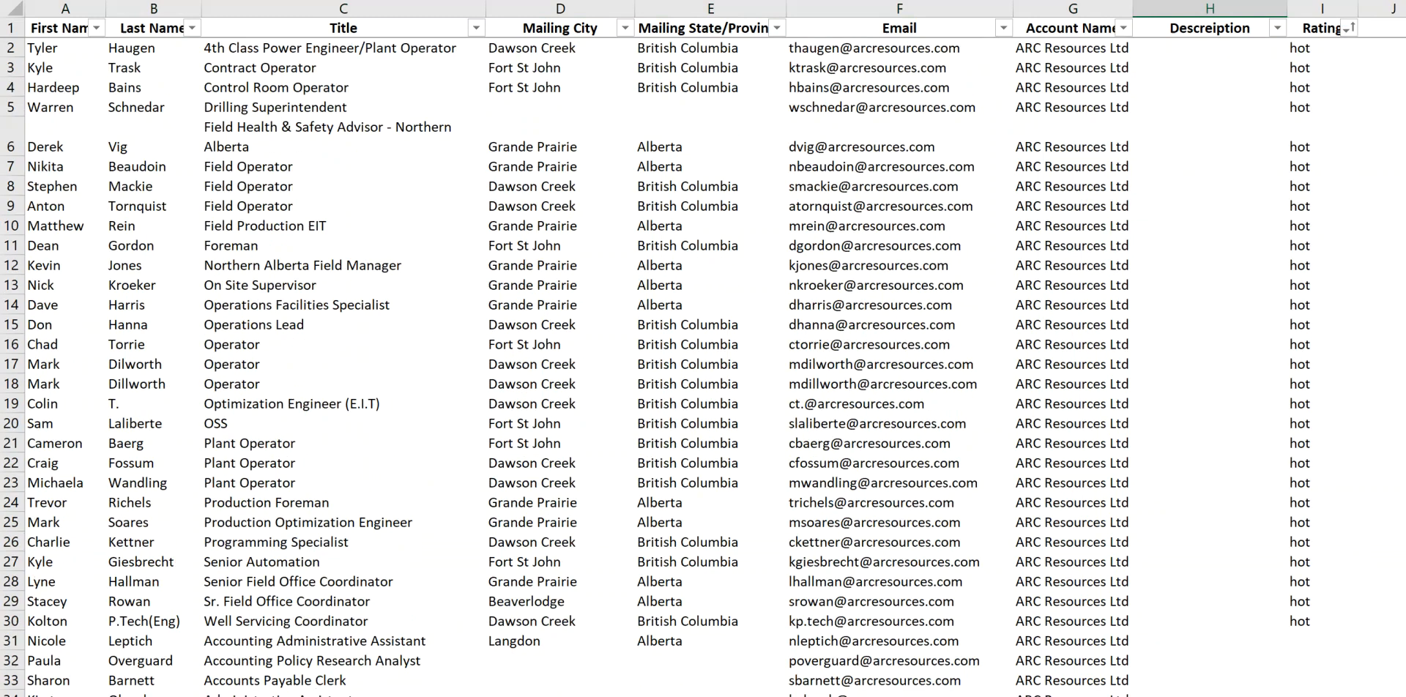
# Add a new blank worksheet to the workbook and return to the sorted contact list.
pyautogui.hotkey('shift', 'F11')
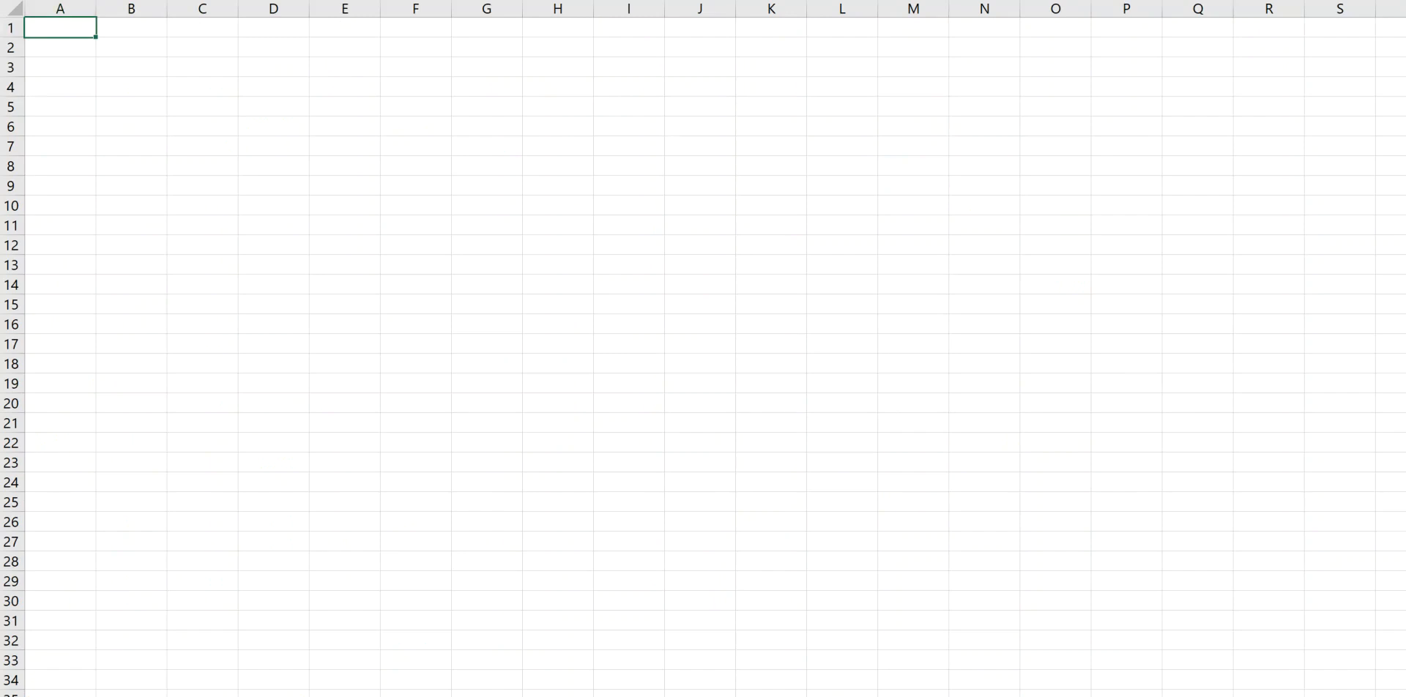
pyautogui.click(154, 587)
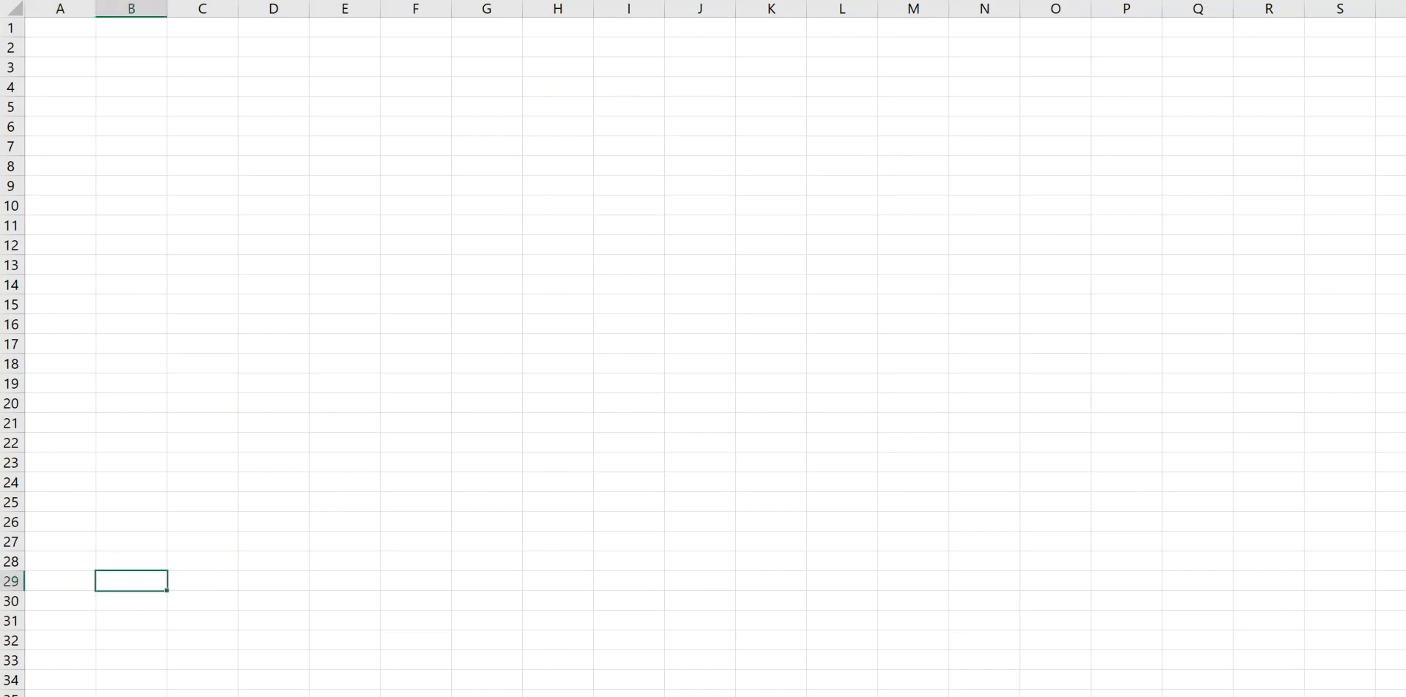
pyautogui.click(161, 696)
# Copy the header and all hot-rated contacts, rows 1 to 30, into the new worksheet starting at cell A1.
pyautogui.moveTo(11, 27); pyautogui.dragTo(26, 621)
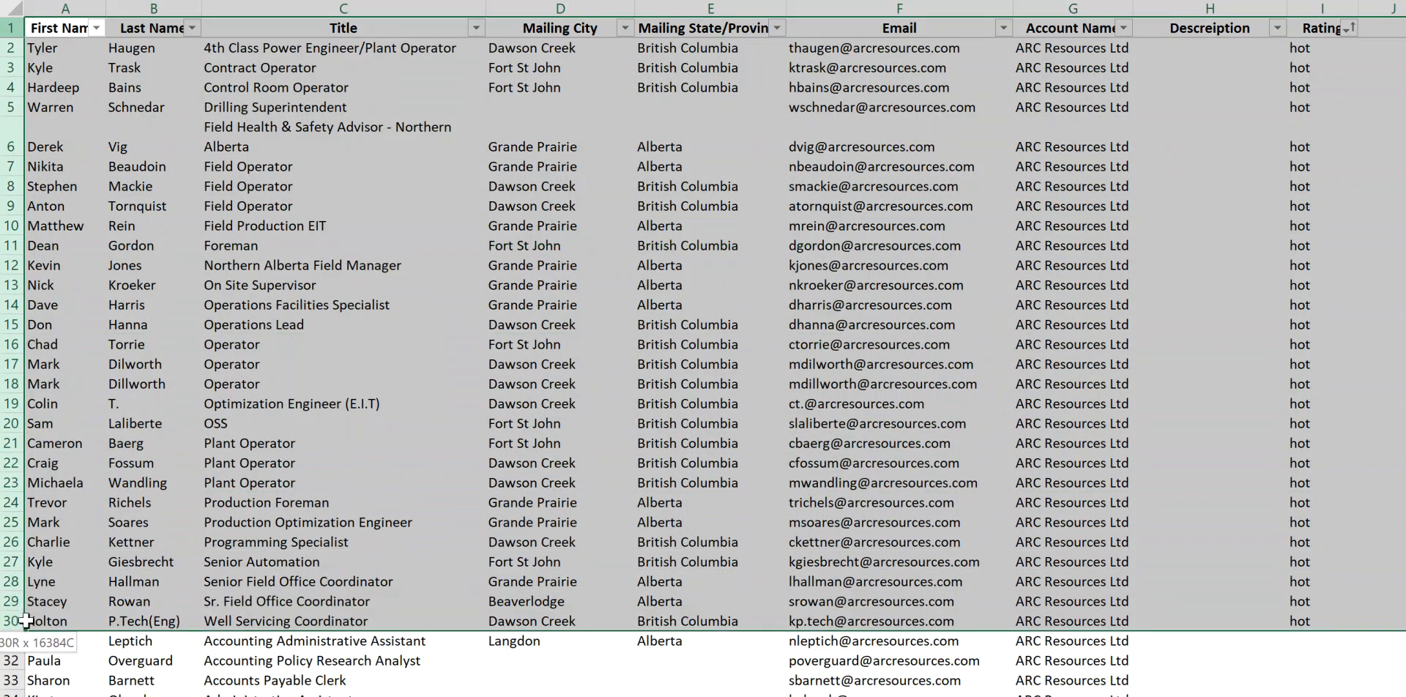
pyautogui.rightClick(80, 484)
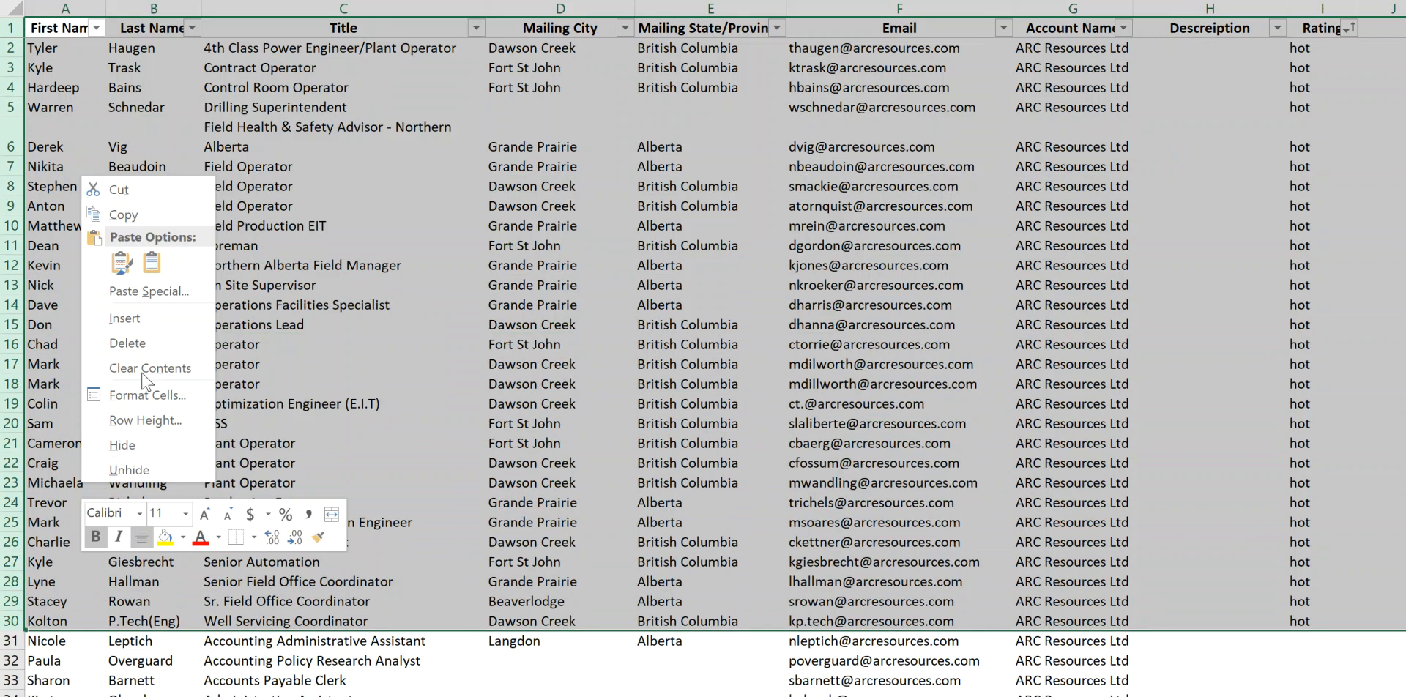
pyautogui.click(148, 220)
pyautogui.click(262, 696)
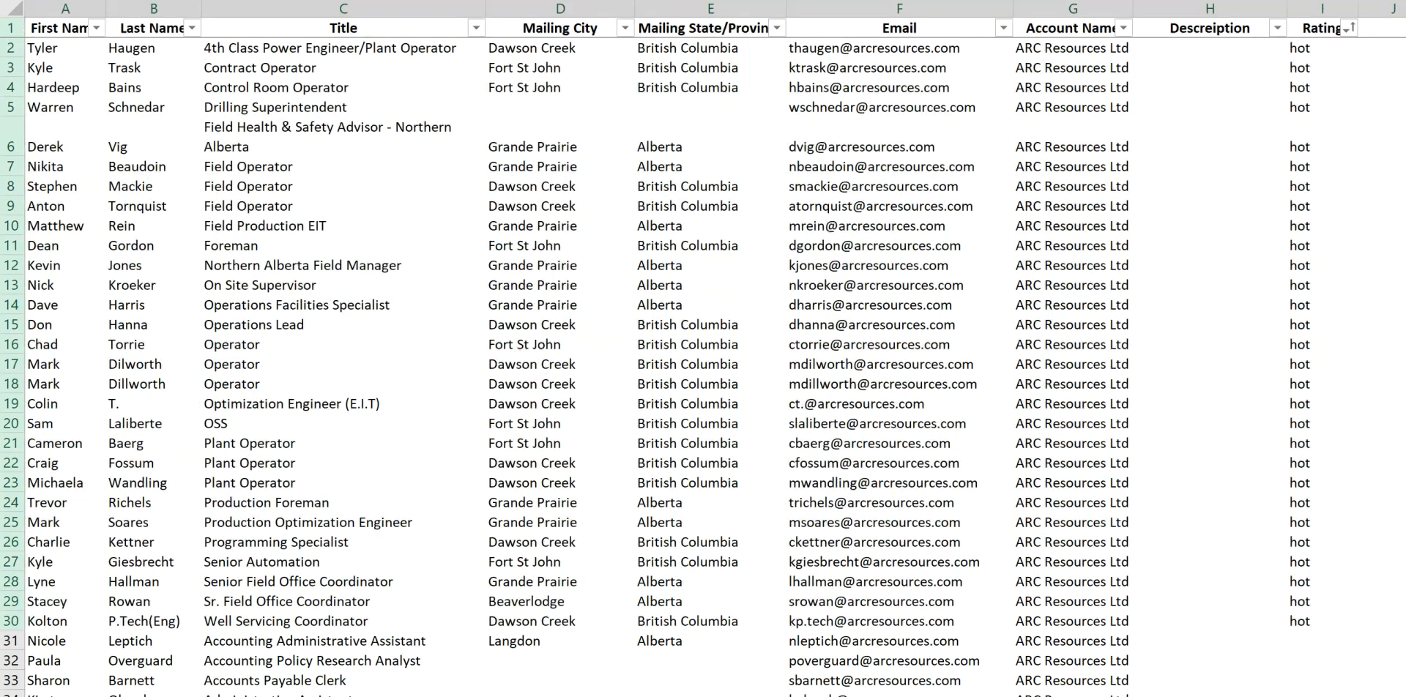
pyautogui.click(64, 30)
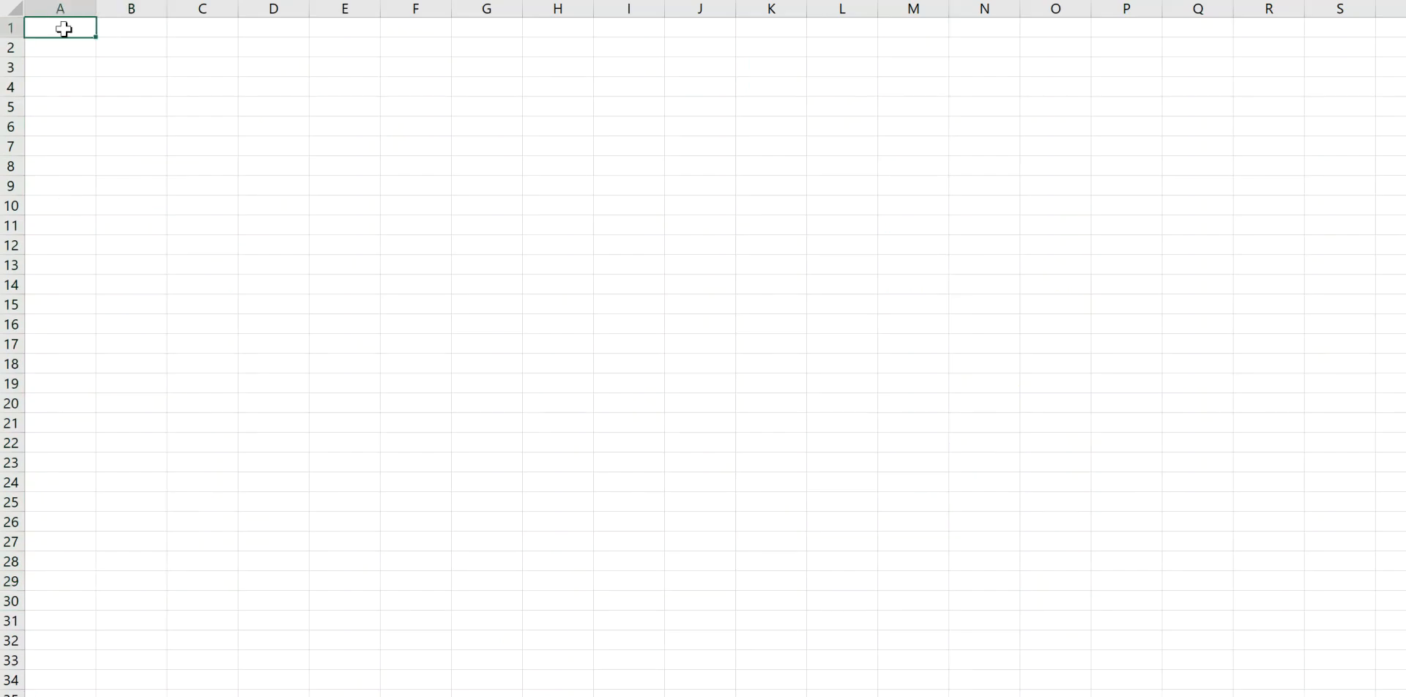
pyautogui.hotkey('ctrl', 'v')
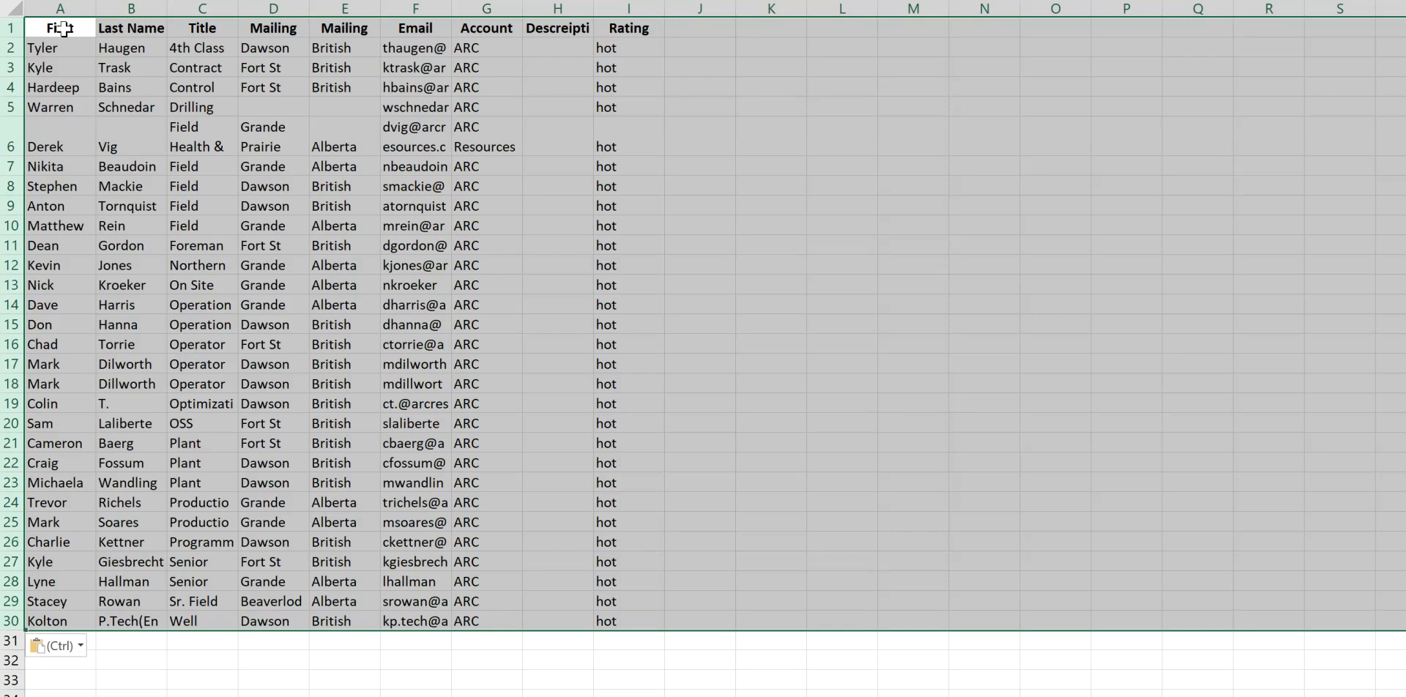
pyautogui.click(542, 142)
pyautogui.click(721, 28)
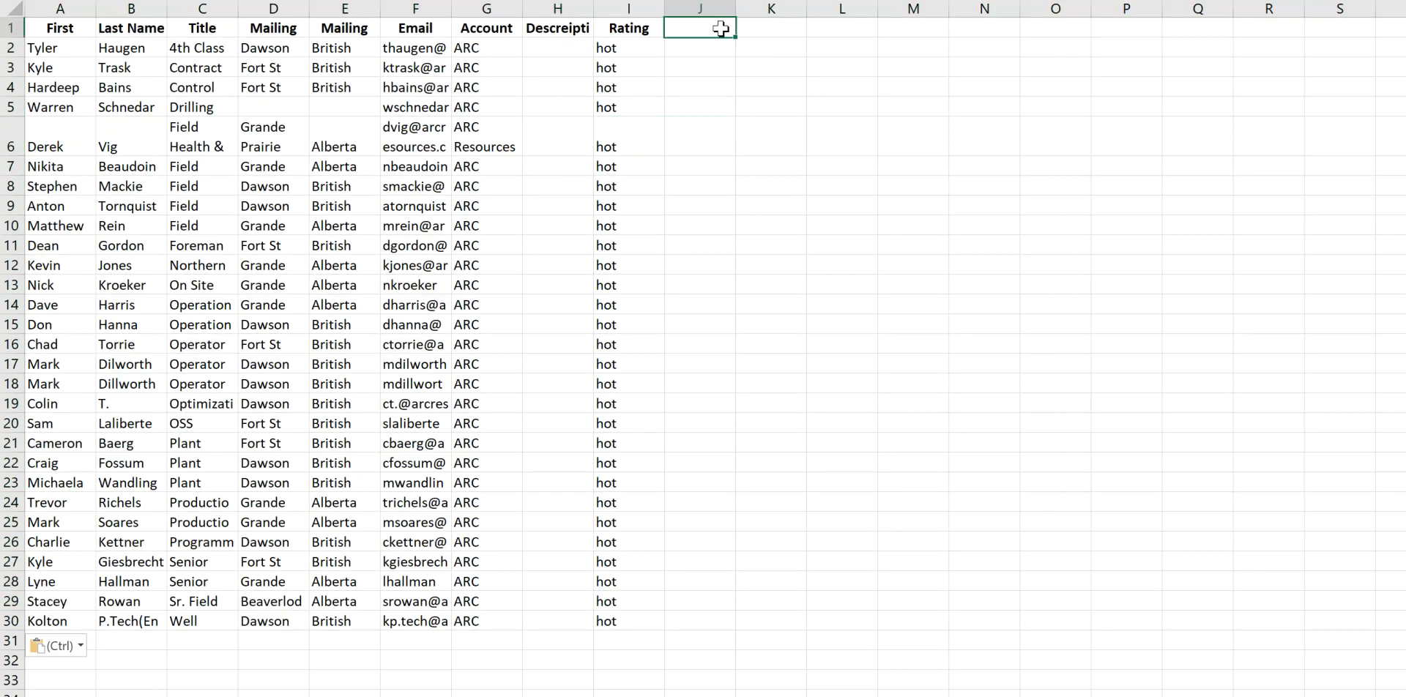